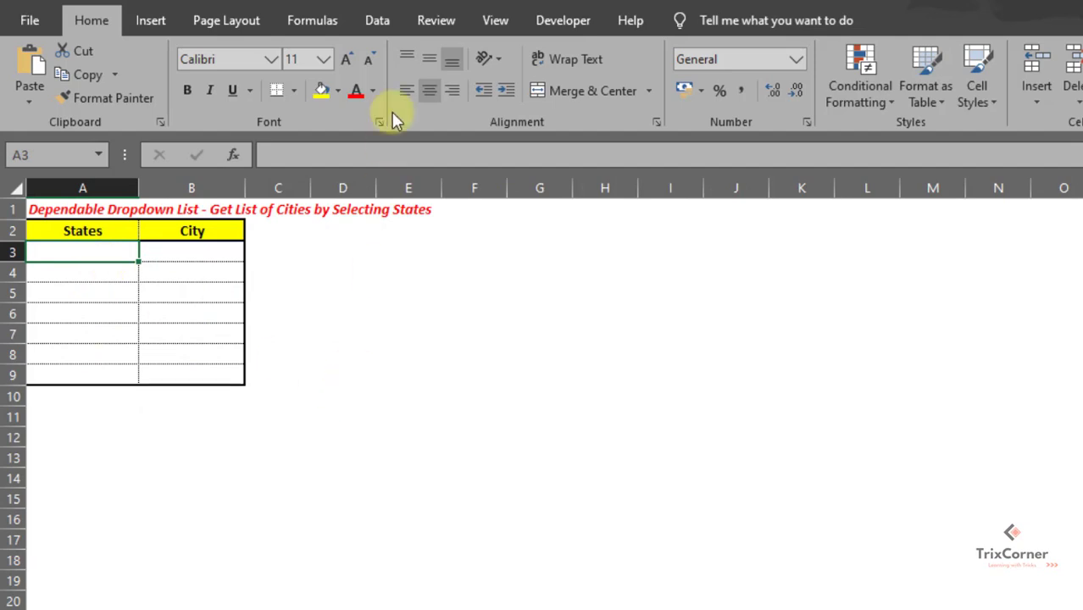
# - Add list data validation to cell A3 under States, using the state headers =Lists!$A$2:$D$2 as the source
pyautogui.click(377, 22)
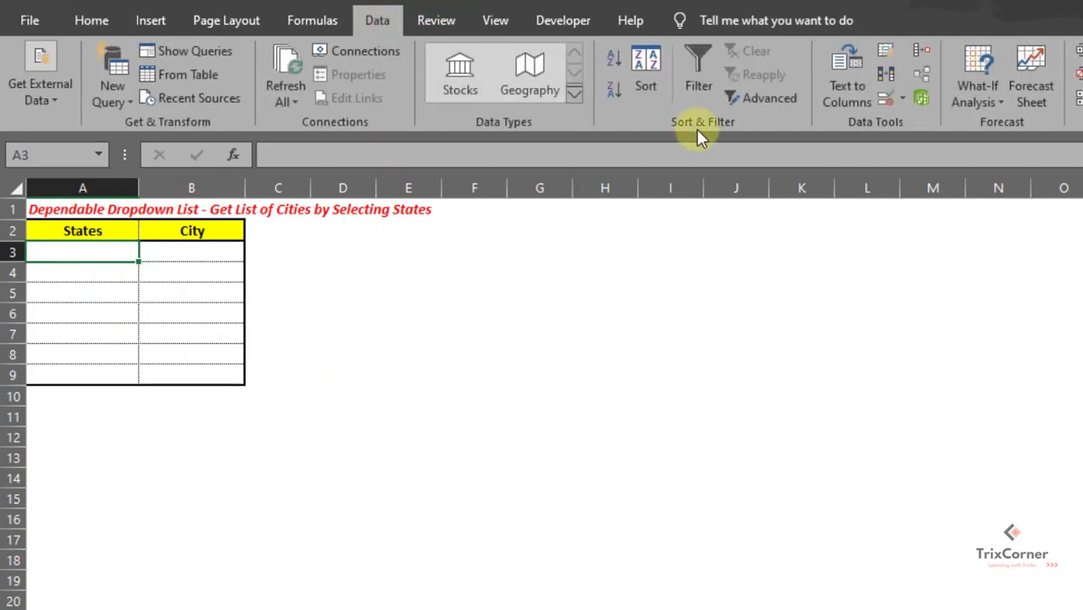
pyautogui.click(881, 102)
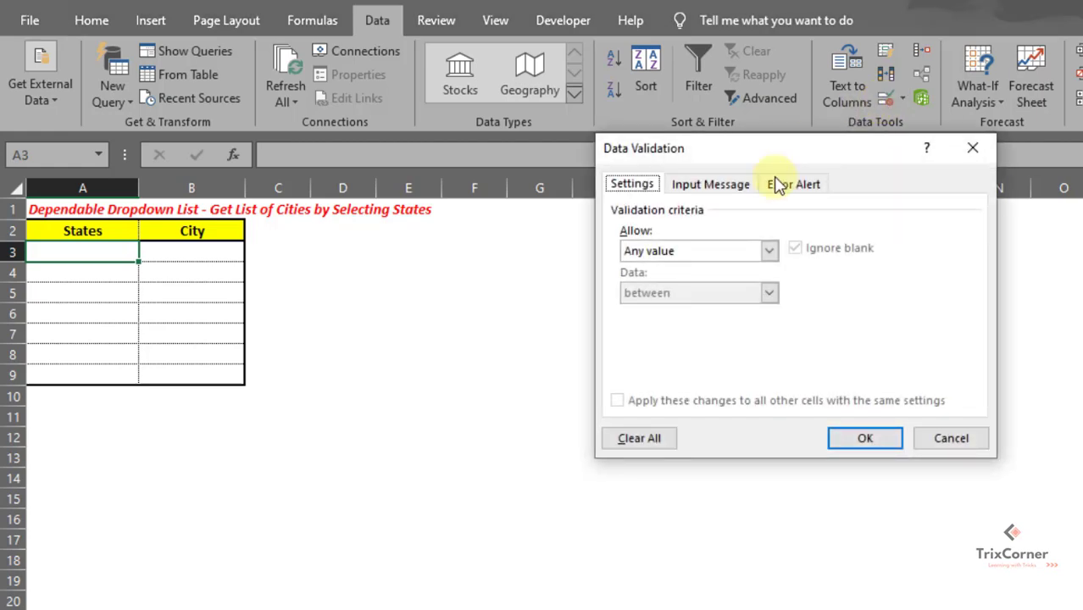
pyautogui.moveTo(722, 150); pyautogui.dragTo(474, 160)
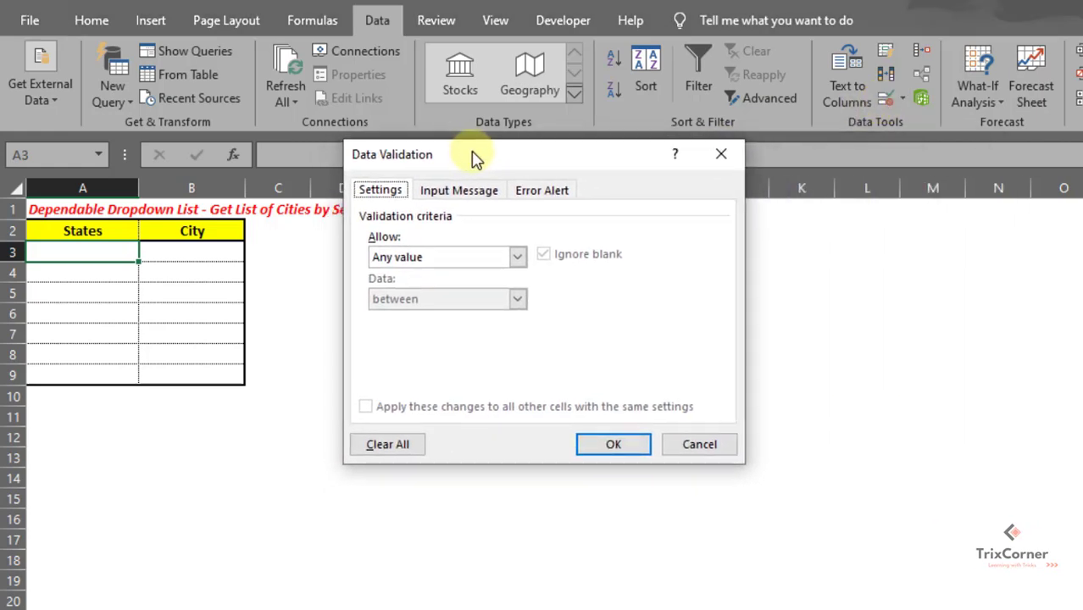
pyautogui.click(472, 257)
pyautogui.click(450, 316)
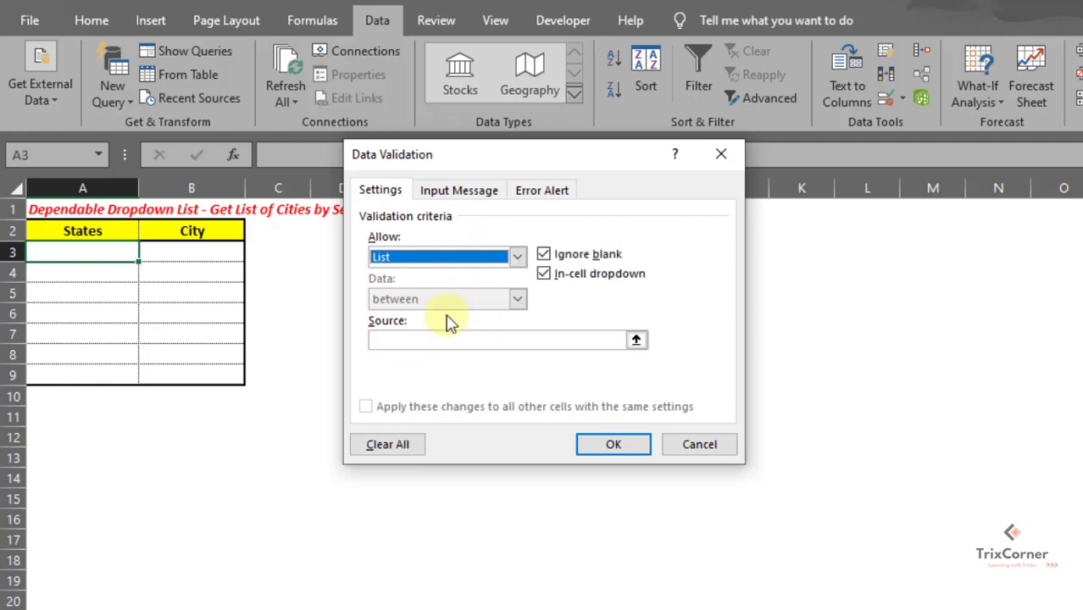
pyautogui.click(421, 342)
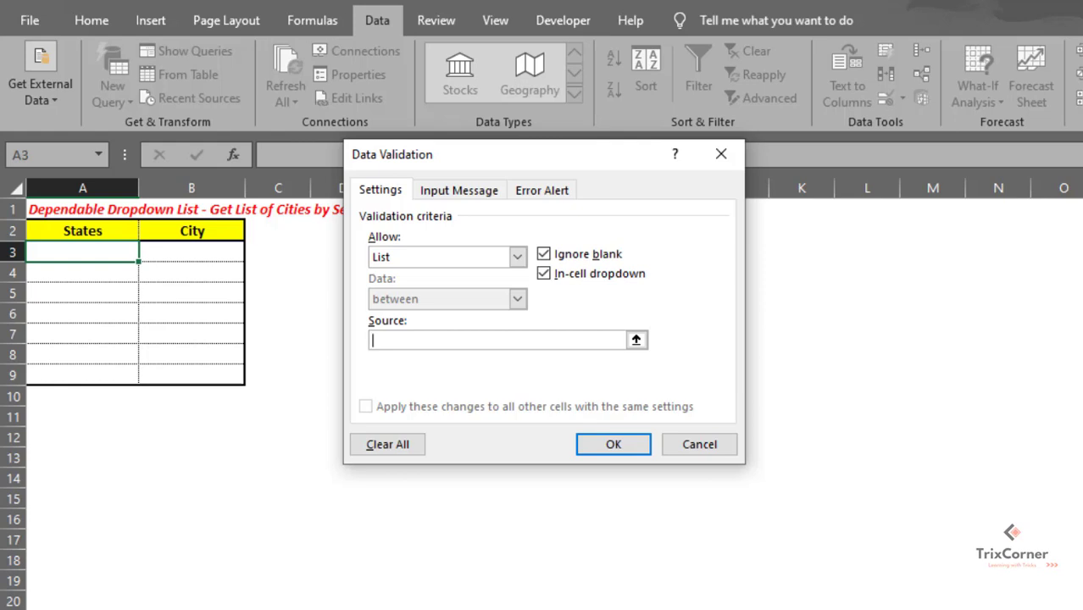
pyautogui.hotkey('ctrl', 'pagedown')
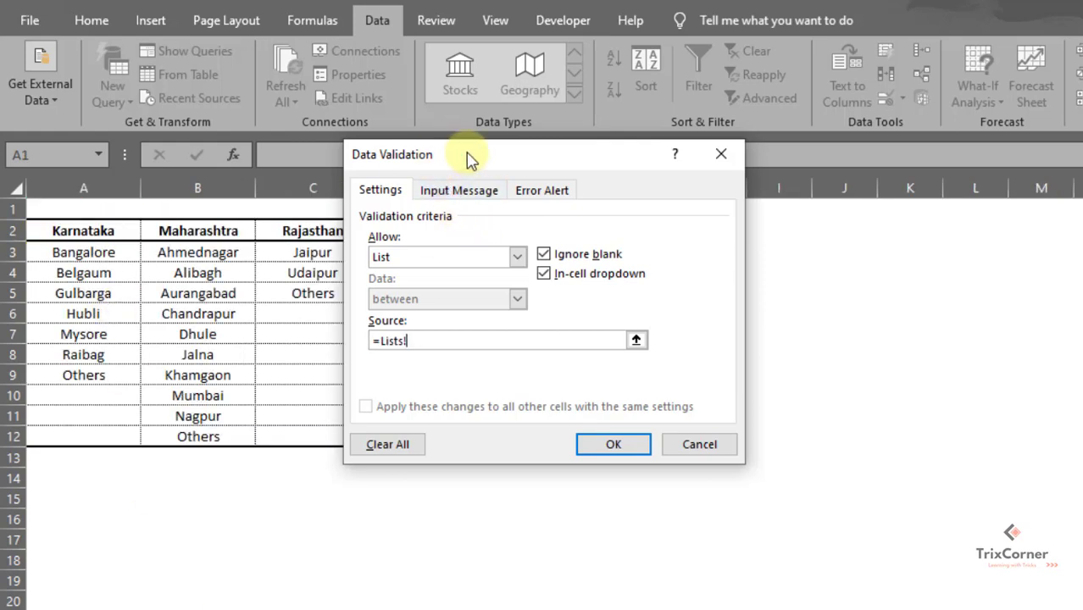
pyautogui.moveTo(469, 157); pyautogui.dragTo(210, 305)
pyautogui.moveTo(84, 234); pyautogui.dragTo(423, 231)
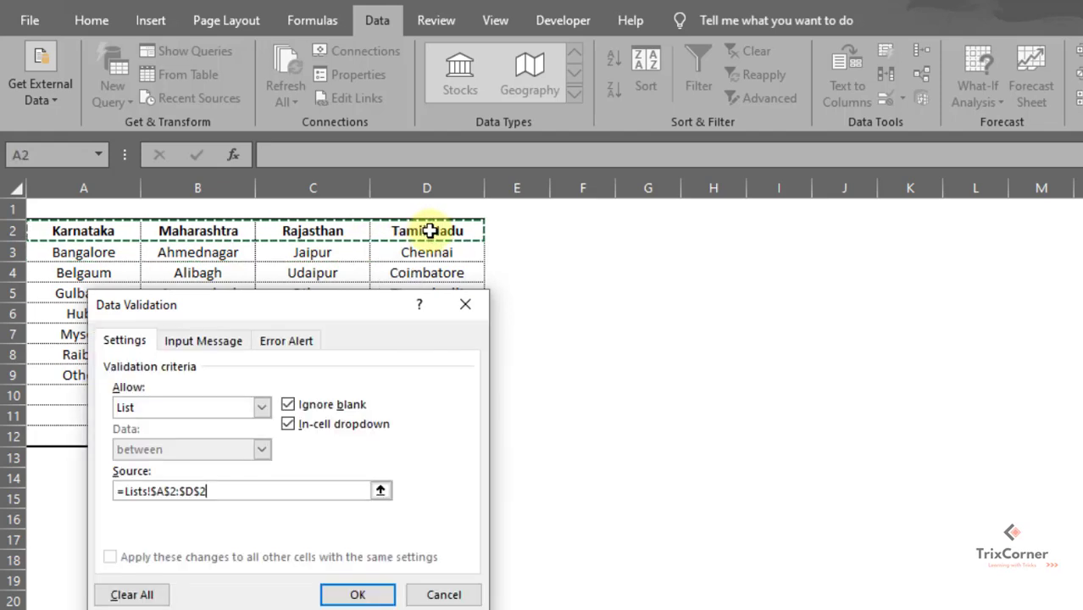
pyautogui.click(358, 594)
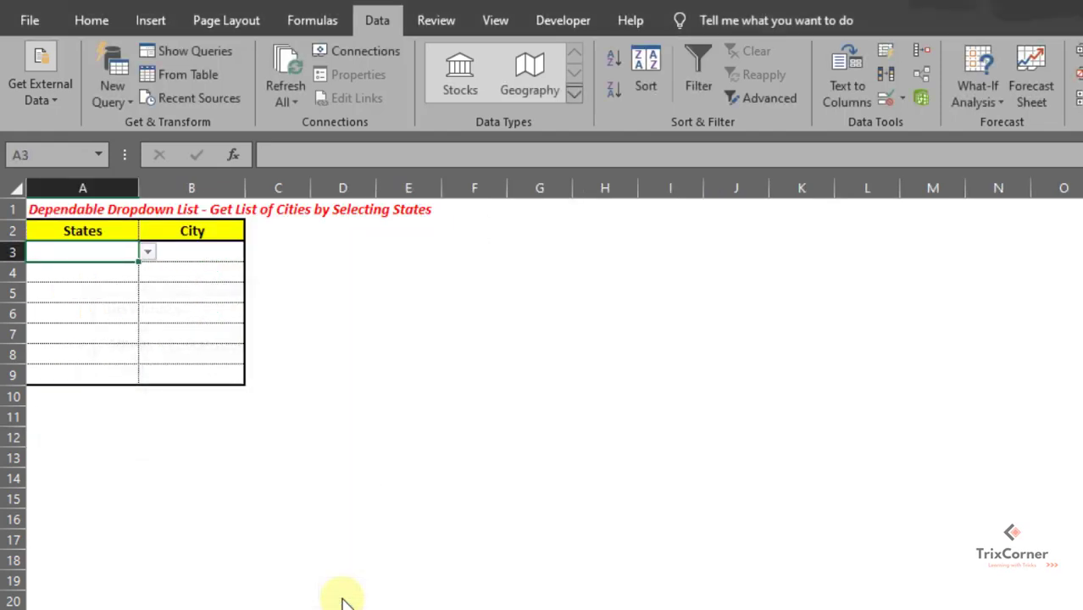
# - Choose Tamil Nadu from the dropdown in cell A3 and select the City cell B3
pyautogui.click(148, 255)
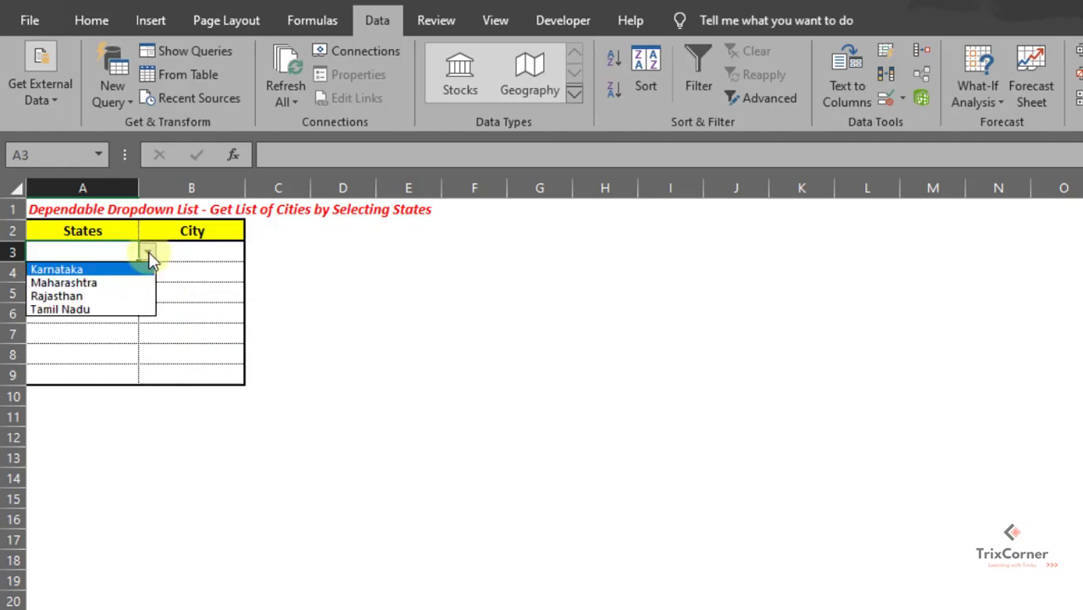
pyautogui.click(105, 310)
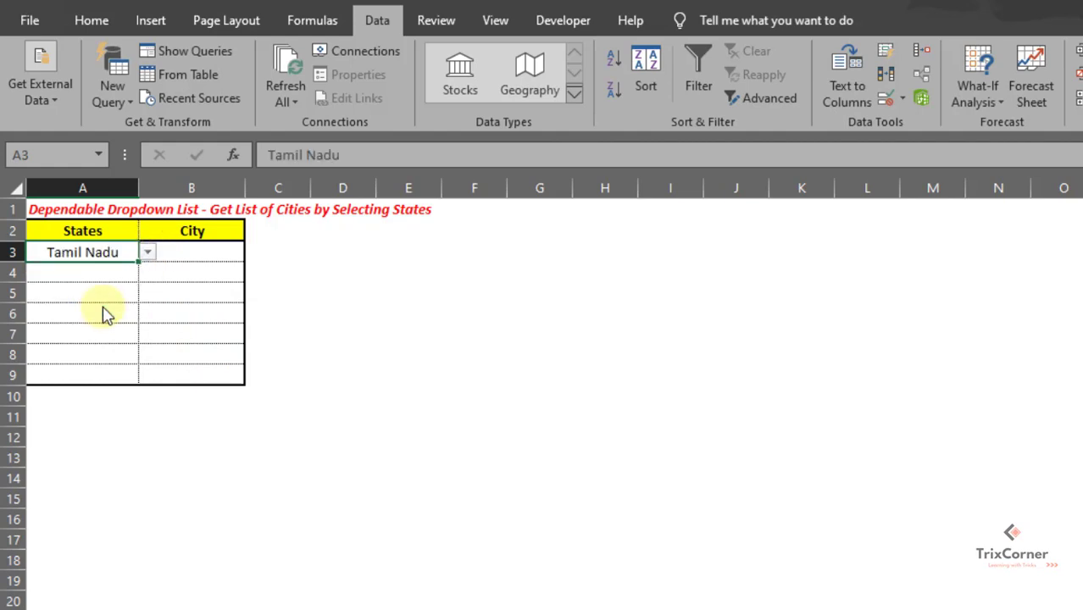
pyautogui.click(182, 256)
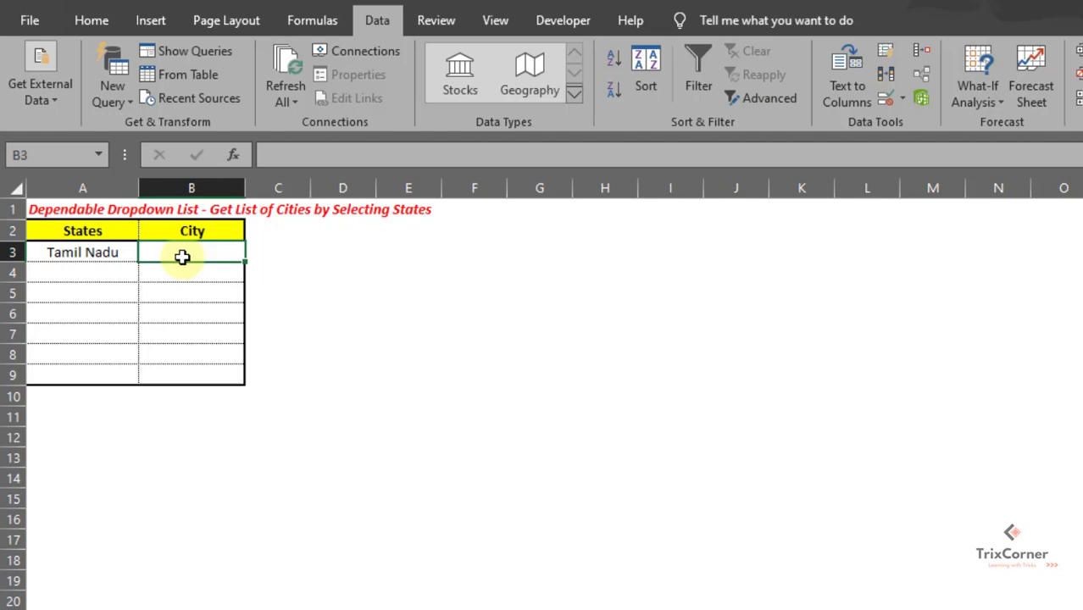
# - Examine the state headers and the city ranges beneath them on the Lists sheet, including how their cell references are named
pyautogui.click(197, 609)
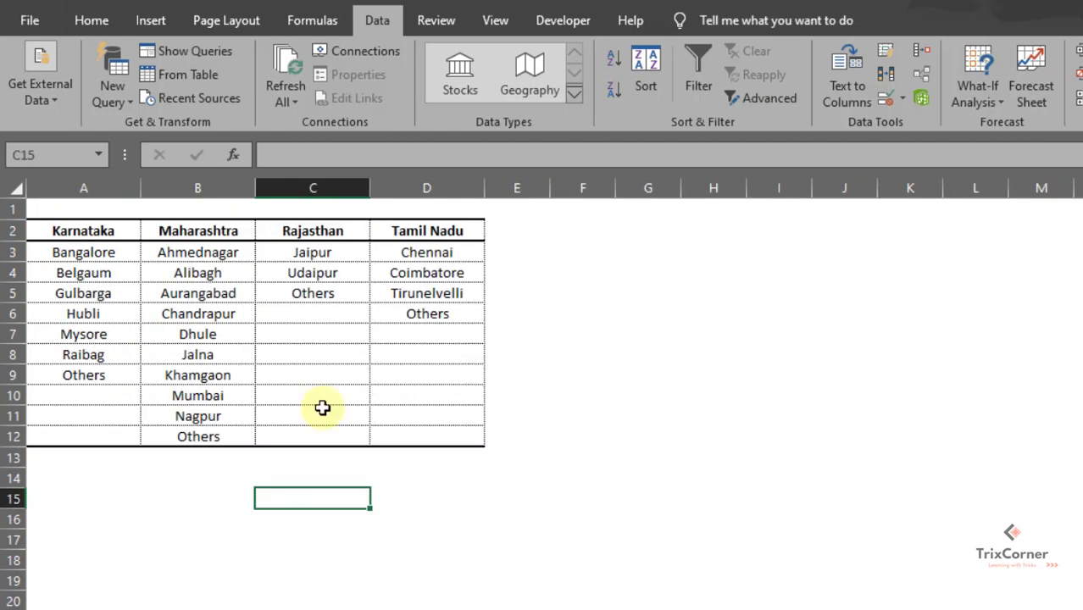
pyautogui.moveTo(429, 253); pyautogui.dragTo(426, 313)
pyautogui.click(414, 356)
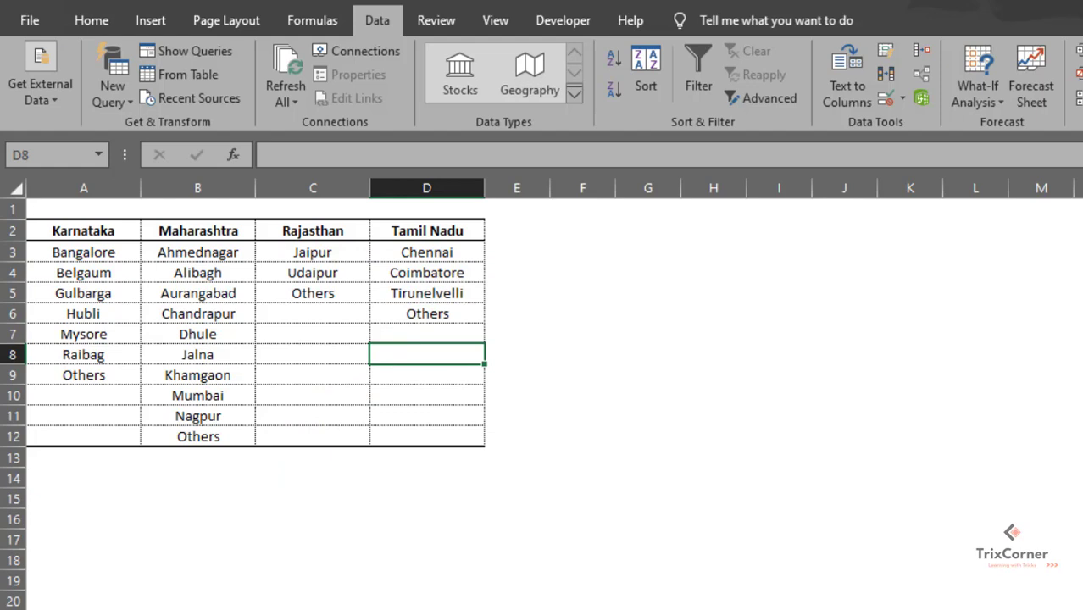
pyautogui.click(75, 230)
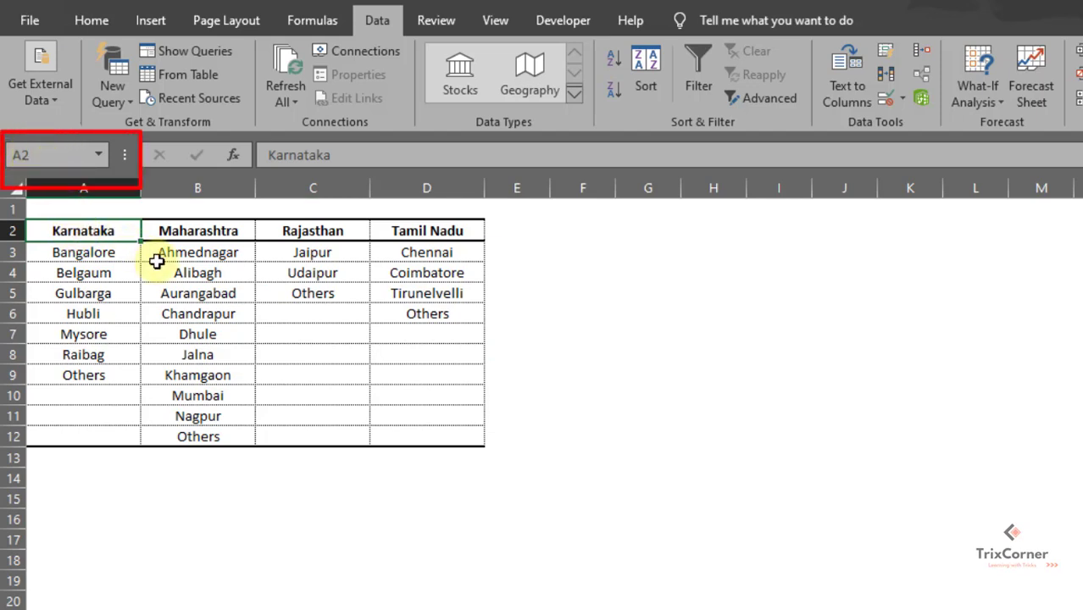
pyautogui.click(201, 227)
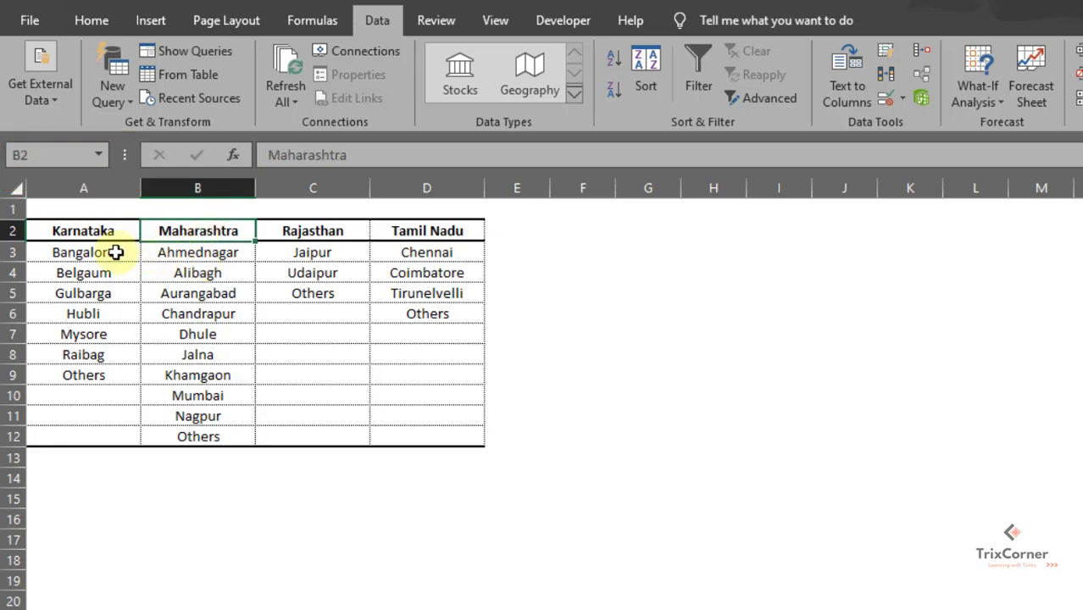
pyautogui.moveTo(116, 251); pyautogui.dragTo(103, 367)
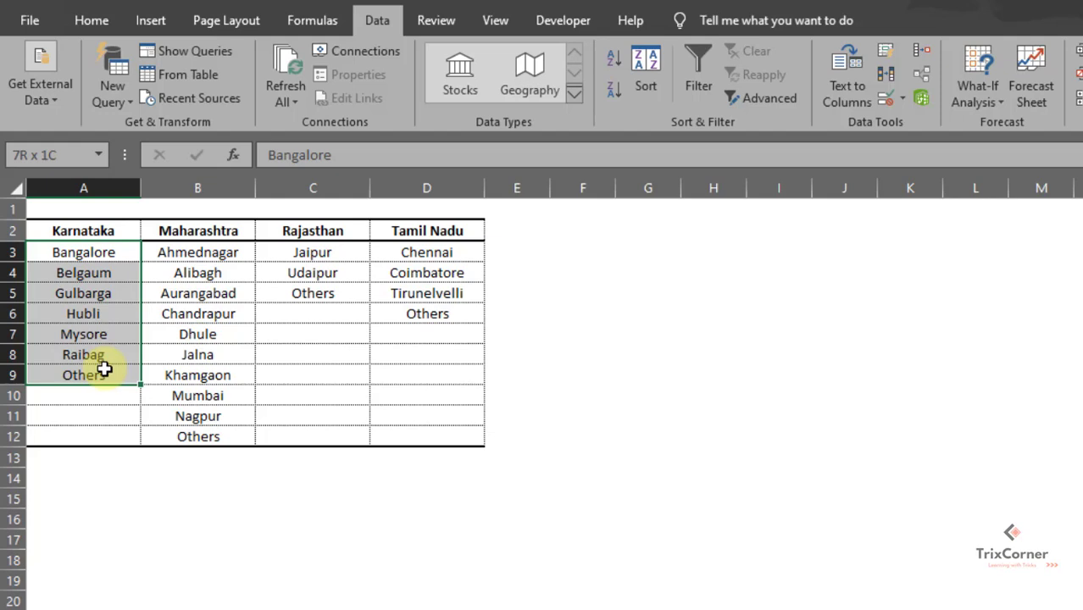
pyautogui.moveTo(103, 369); pyautogui.dragTo(104, 368)
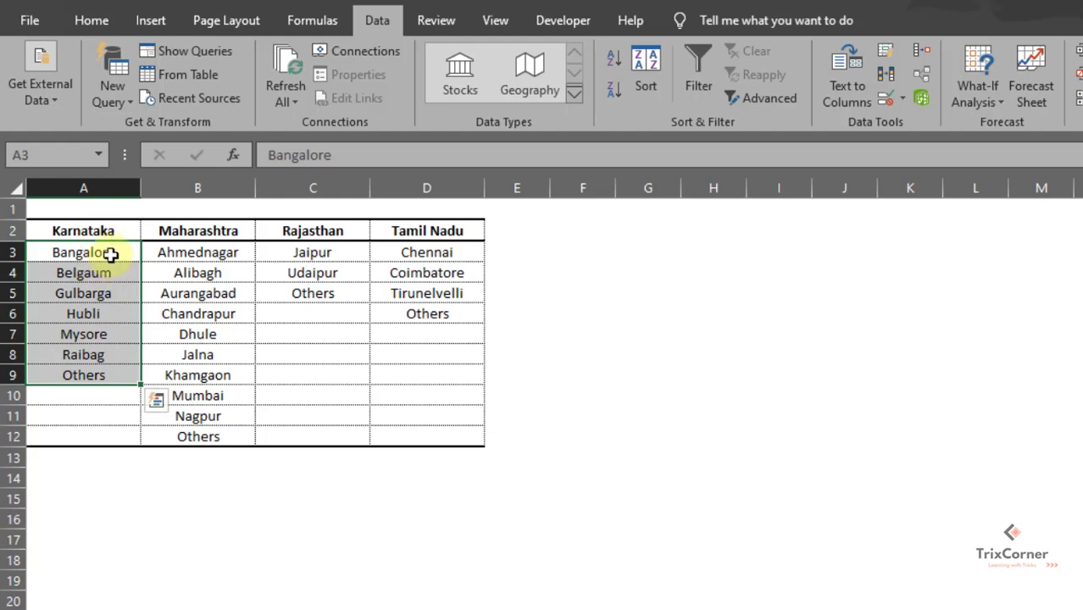
pyautogui.moveTo(178, 249); pyautogui.dragTo(203, 428)
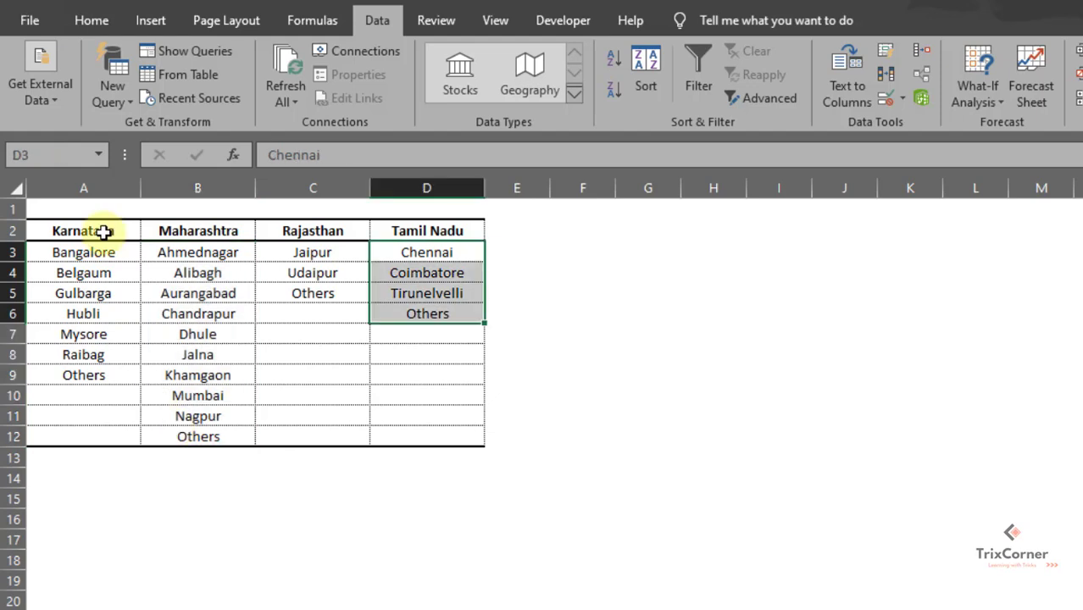
# - Create named ranges from the top row for the four state lists: A2:A9, B2:B12, C2:C5 and D2:D6
pyautogui.moveTo(102, 231); pyautogui.dragTo(93, 375)
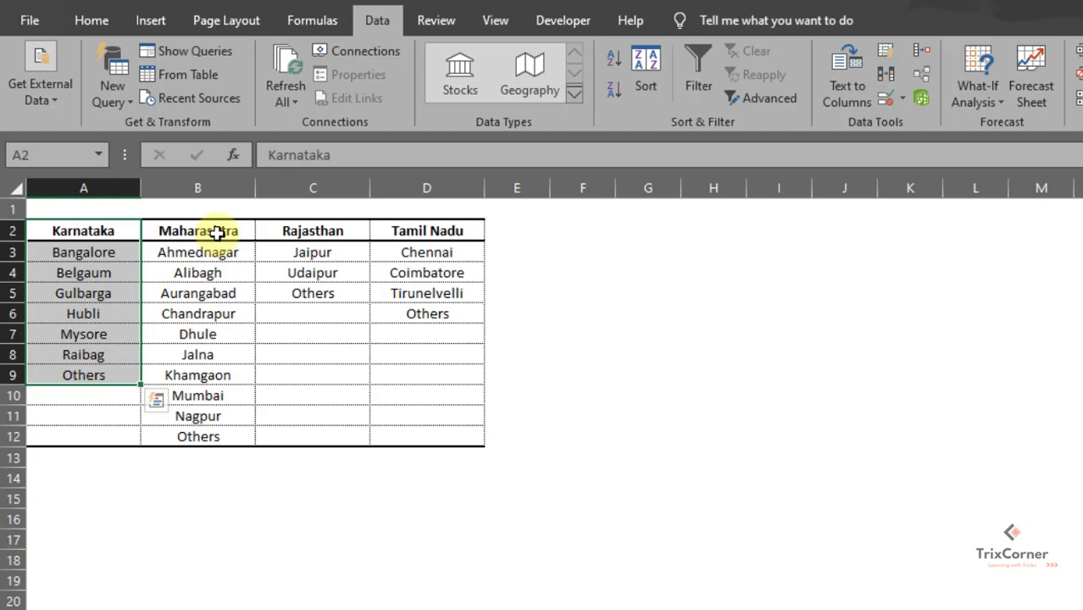
pyautogui.moveTo(217, 232); pyautogui.dragTo(173, 439)
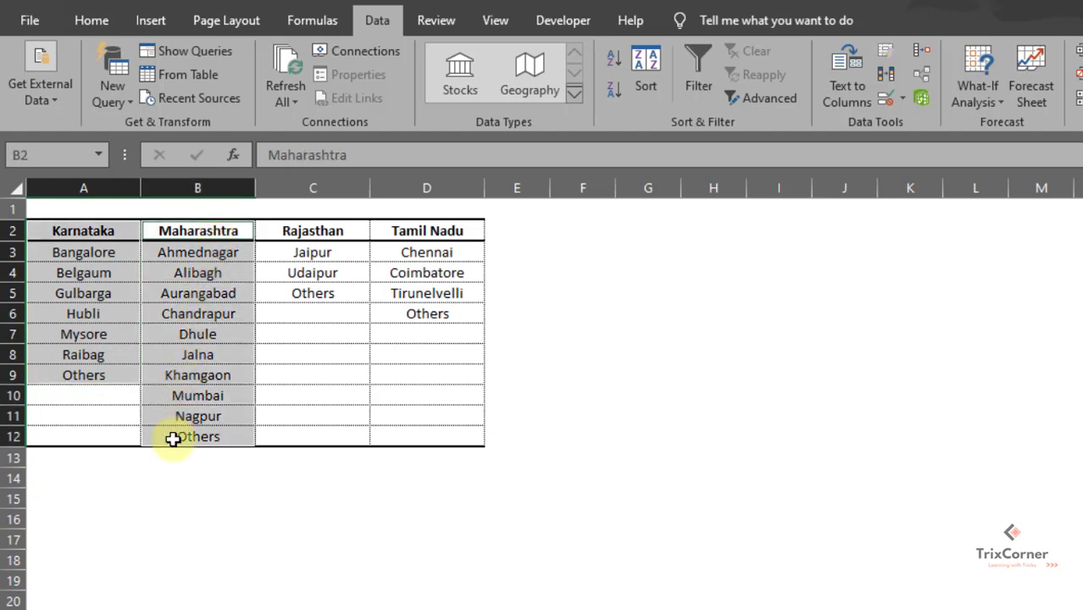
pyautogui.moveTo(338, 232); pyautogui.dragTo(322, 288)
pyautogui.keyDown('ctrl'); pyautogui.click(411, 232); pyautogui.keyUp('ctrl')
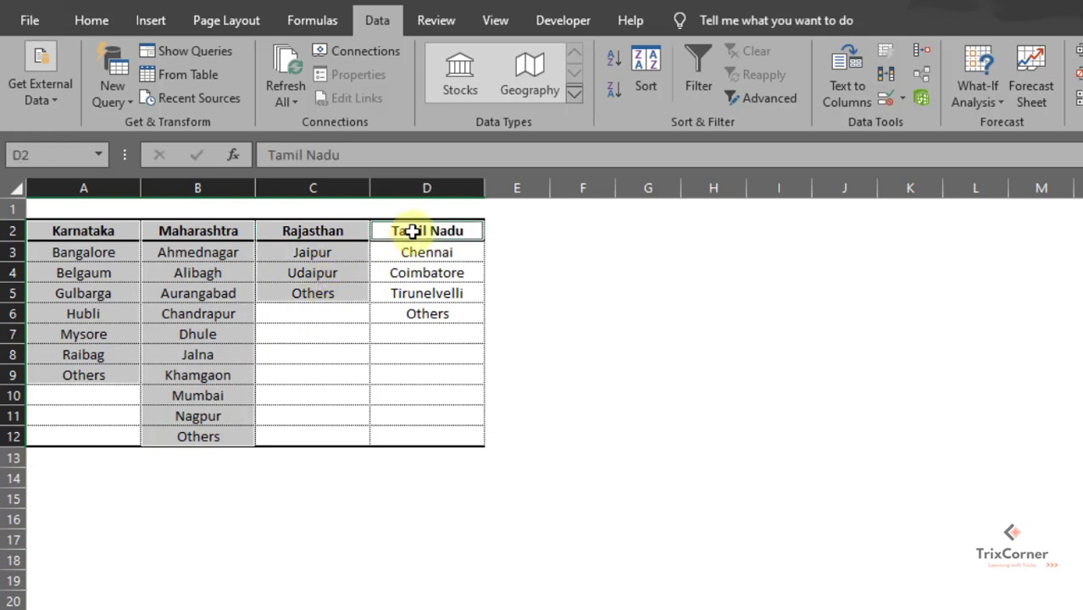
pyautogui.moveTo(411, 231); pyautogui.dragTo(405, 313)
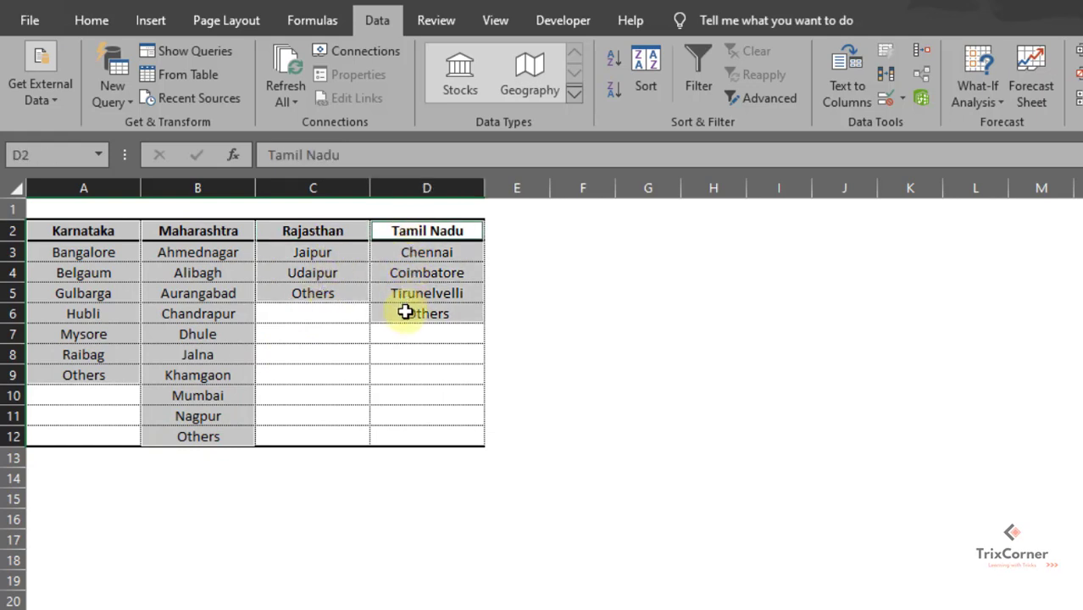
pyautogui.click(313, 22)
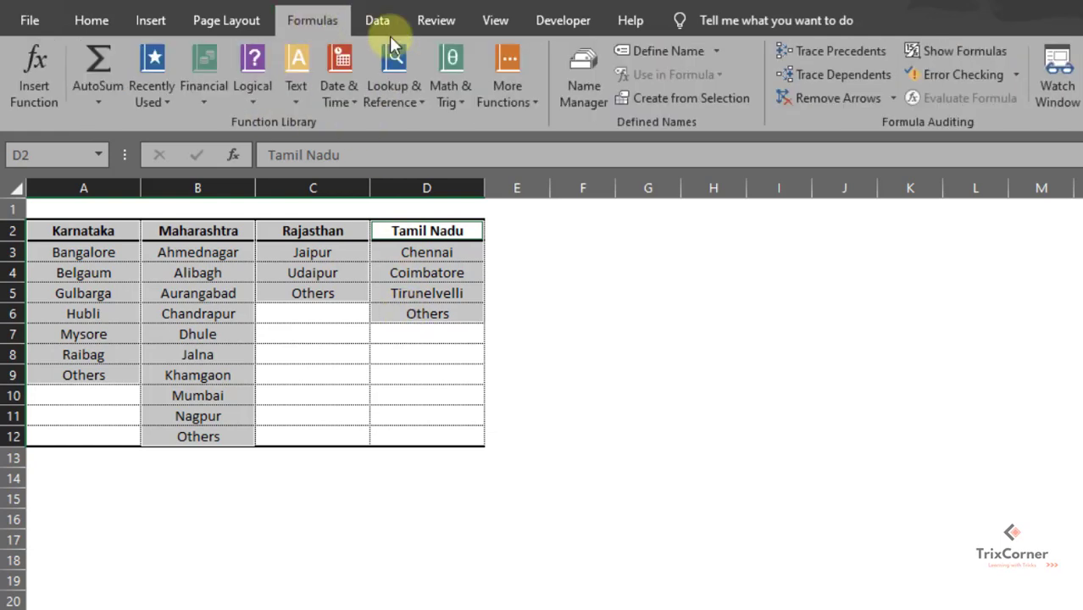
pyautogui.click(695, 105)
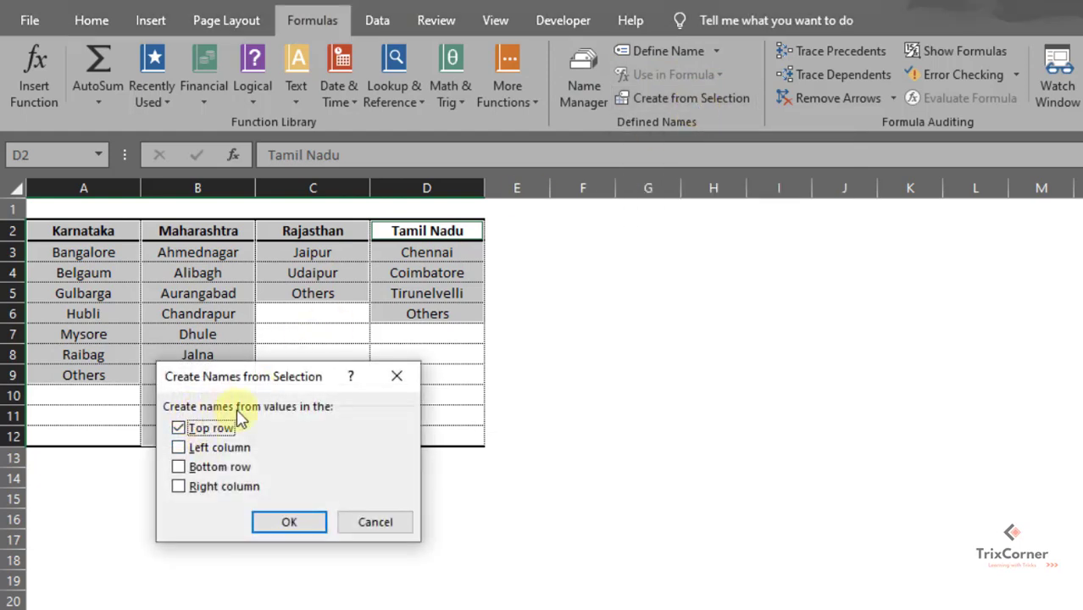
pyautogui.moveTo(295, 376); pyautogui.dragTo(300, 366)
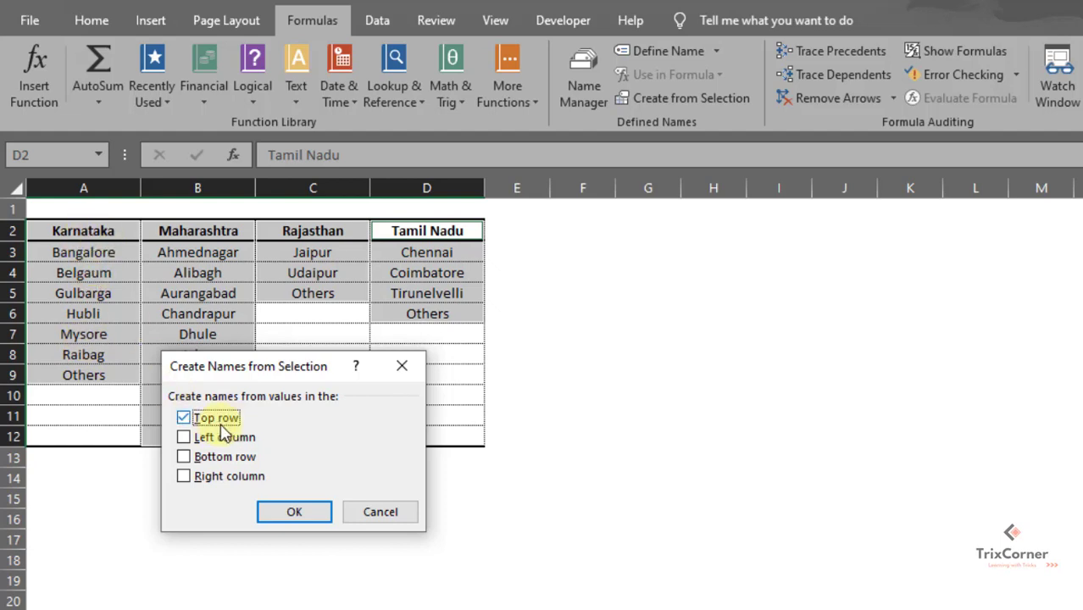
pyautogui.click(294, 513)
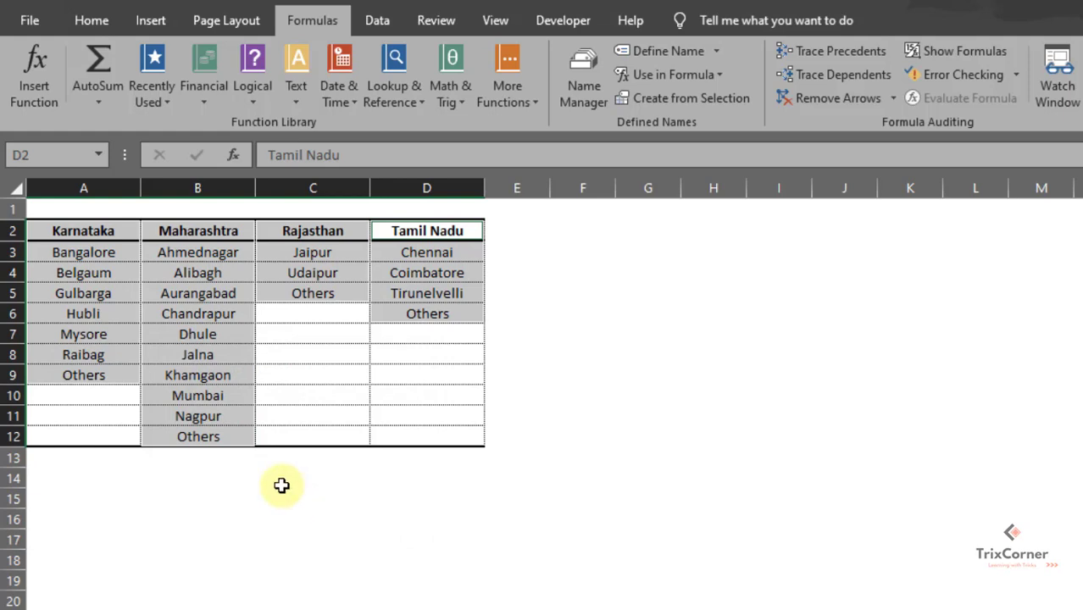
# - Check the range names assigned to the Karnataka cities in A3:A9 and the Maharashtra cities in B3:B12
pyautogui.click(281, 485)
pyautogui.moveTo(96, 252); pyautogui.dragTo(88, 373)
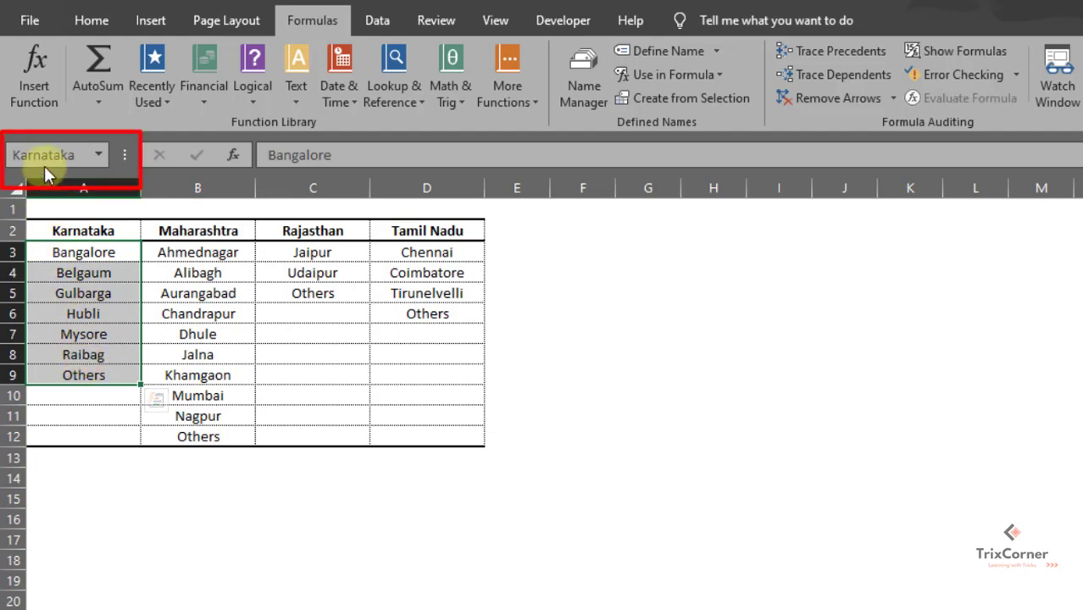
pyautogui.moveTo(190, 254); pyautogui.dragTo(203, 432)
pyautogui.click(313, 354)
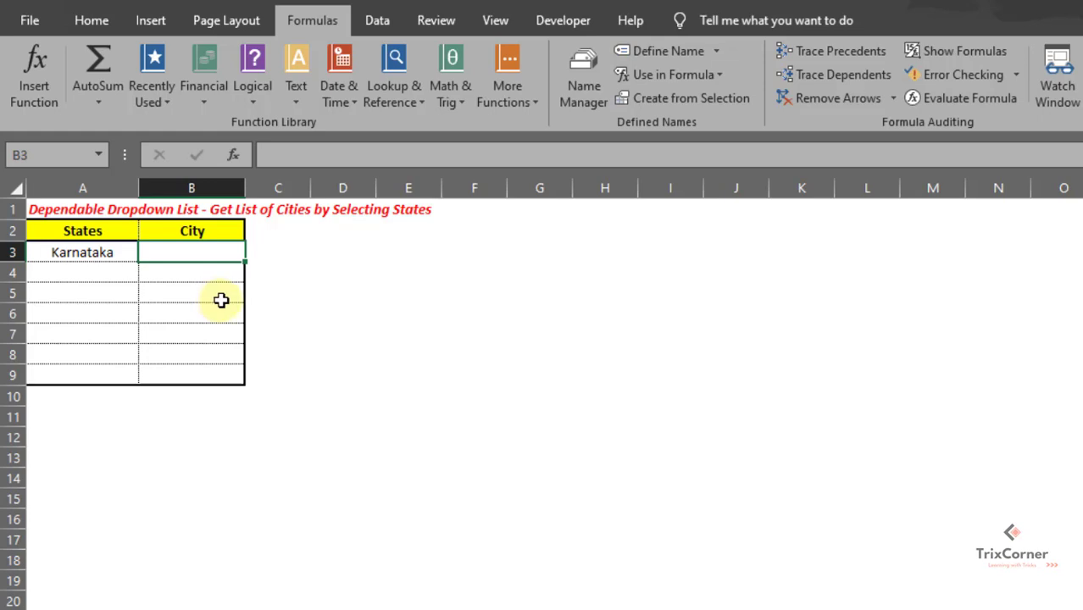
# - Check the cell reference of the title cell and enter the formula =A1 in cell E4
pyautogui.click(87, 187)
pyautogui.click(36, 213)
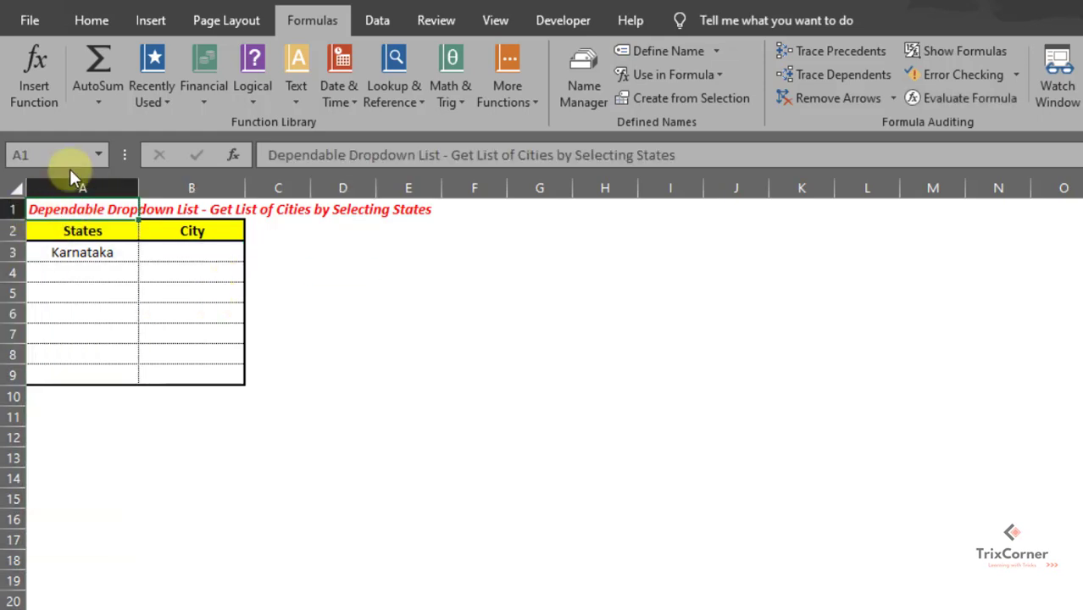
pyautogui.click(427, 272)
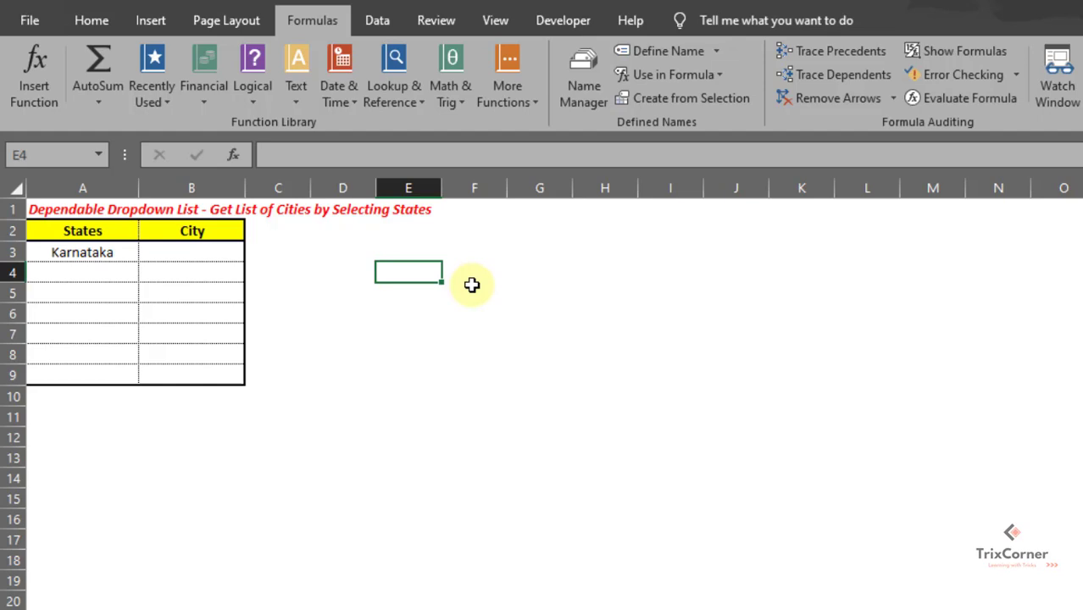
pyautogui.write('=')
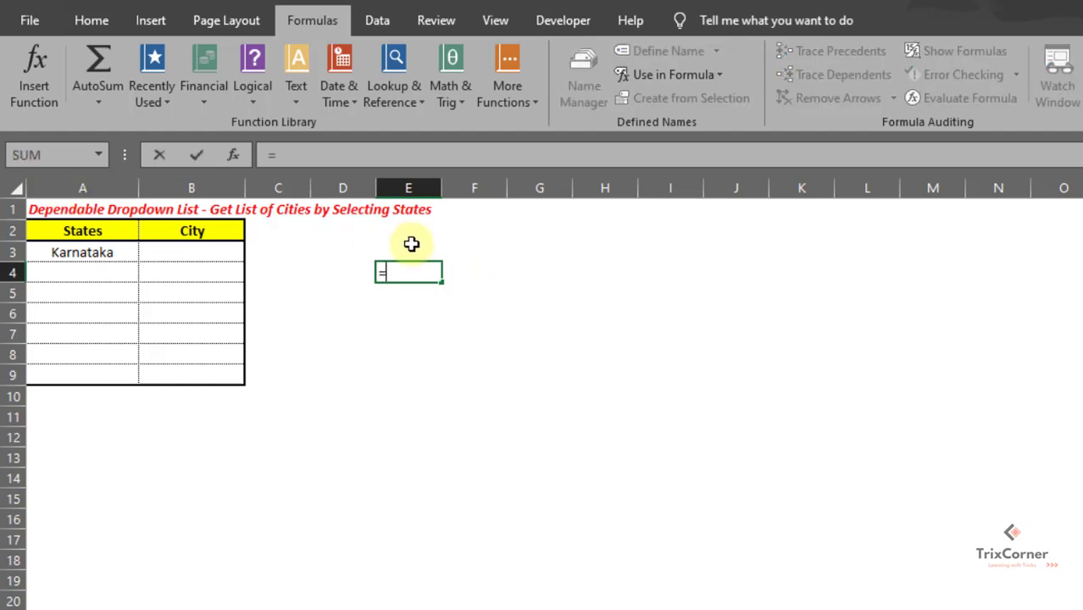
pyautogui.write('A1')
pyautogui.press('Return')
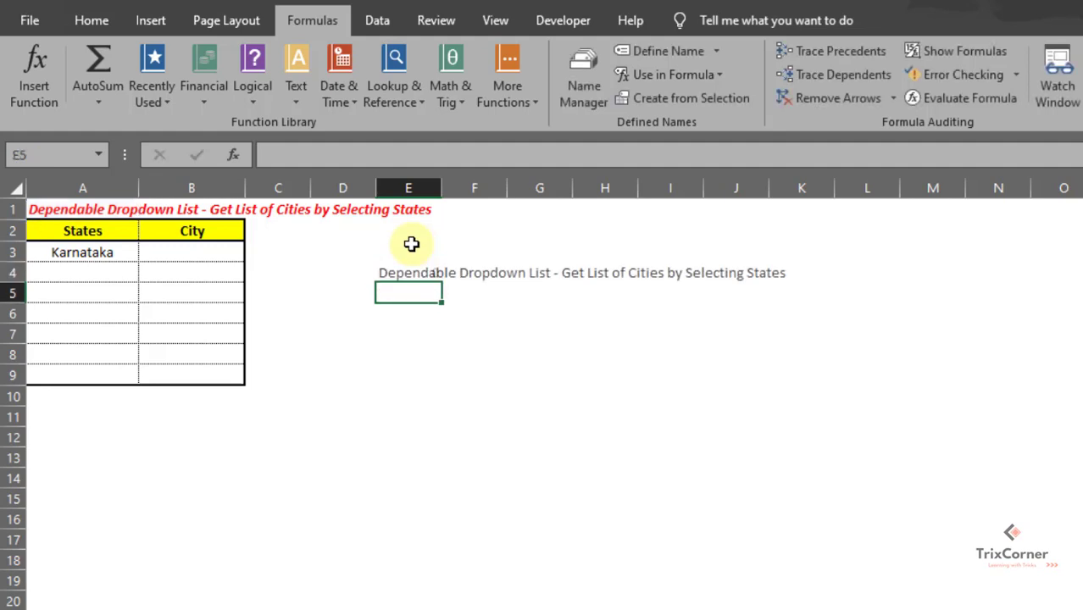
# - Replace the formula in cell E4 with the plain text A1
pyautogui.press('Up')
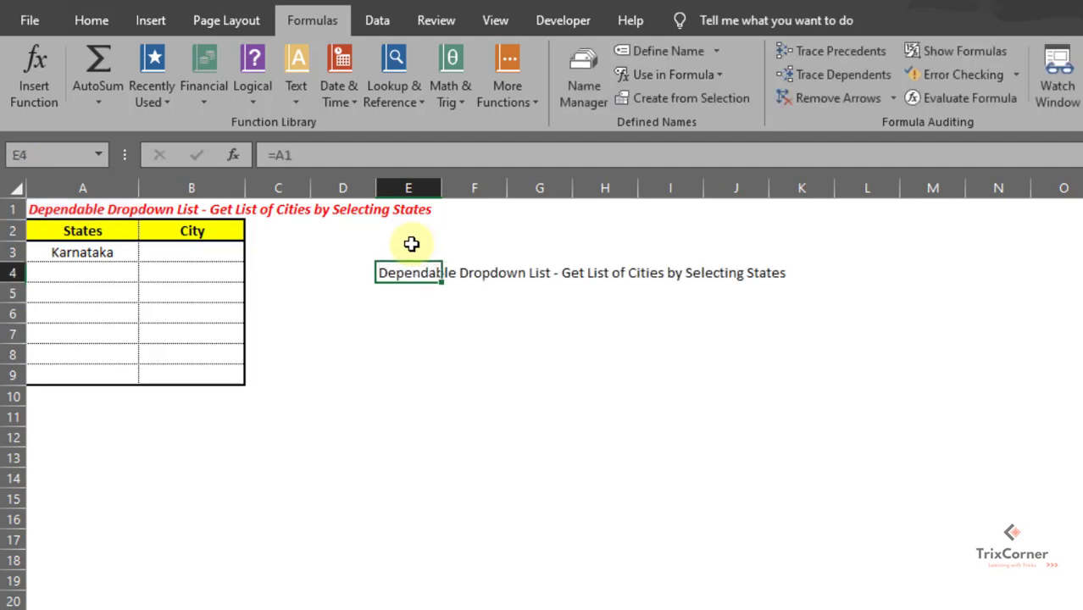
pyautogui.press('Delete')
pyautogui.write('A1')
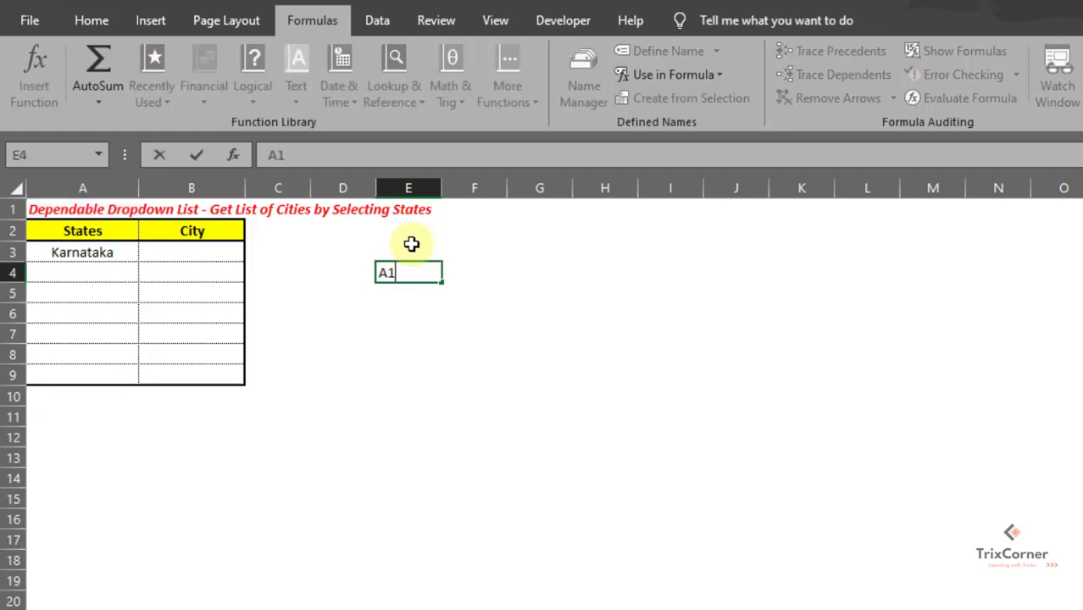
pyautogui.press('Return')
# - Enter the formula =INDIRECT(E4) in cell E5
pyautogui.write('=in')
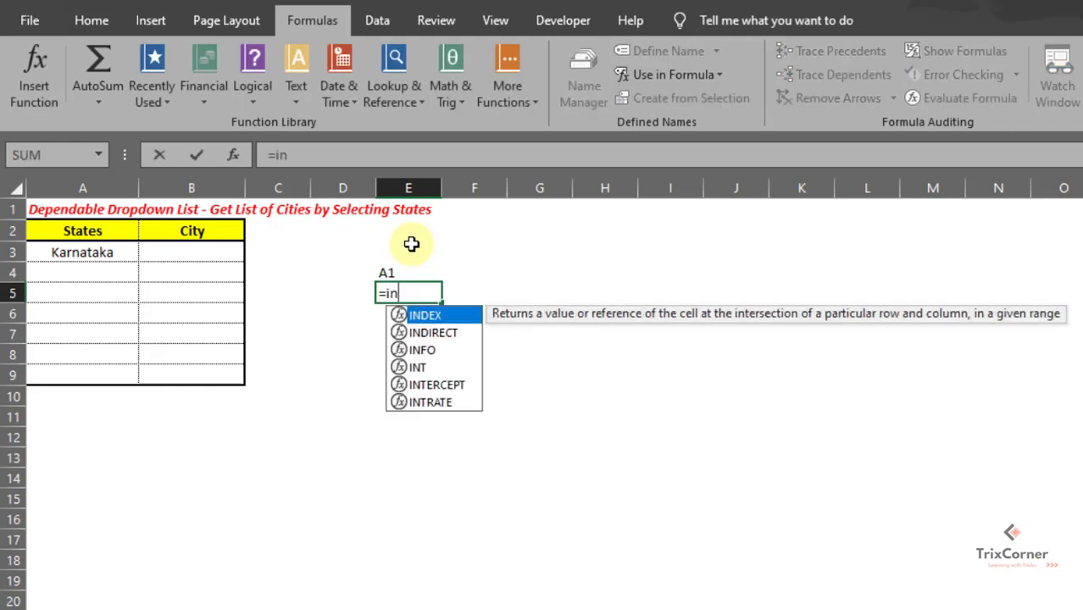
pyautogui.write('d')
pyautogui.press('Tab')
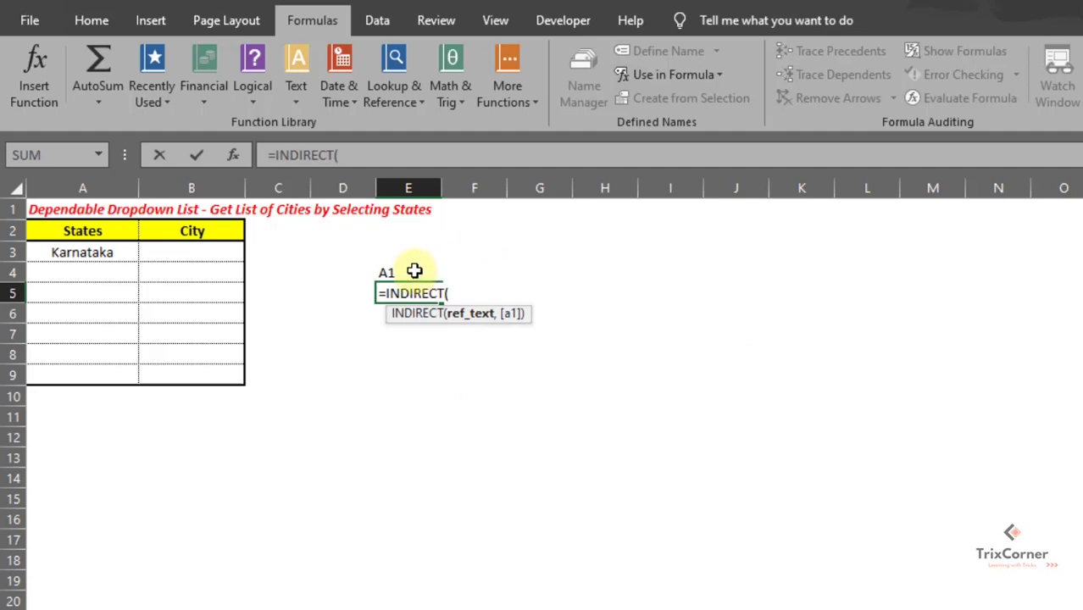
pyautogui.click(414, 270)
pyautogui.write(')')
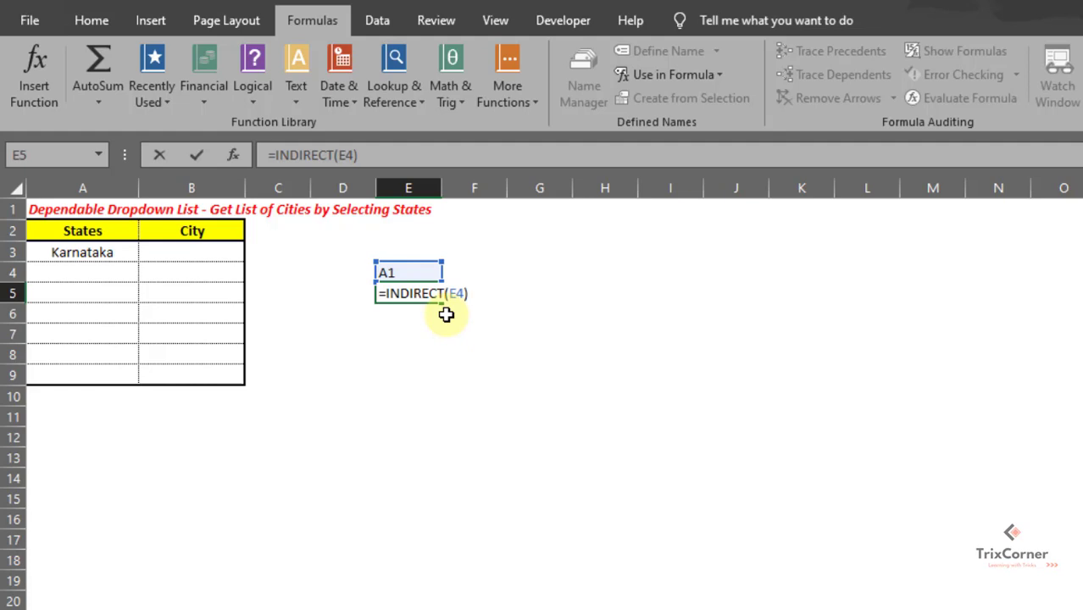
pyautogui.press('Return')
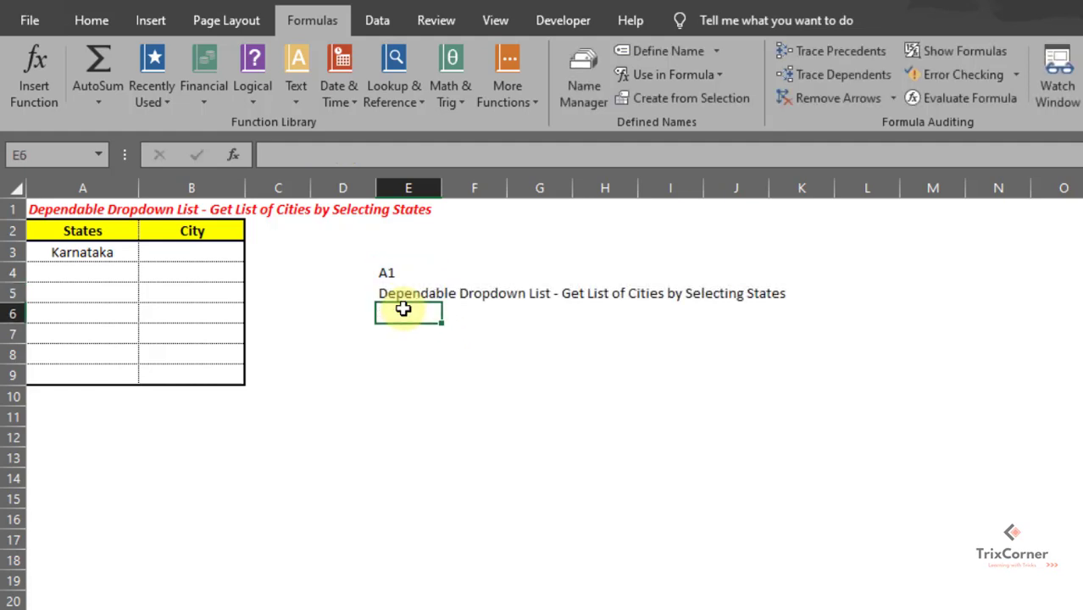
# - Clear the contents of the demonstration cells E4 and E5
pyautogui.click(394, 292)
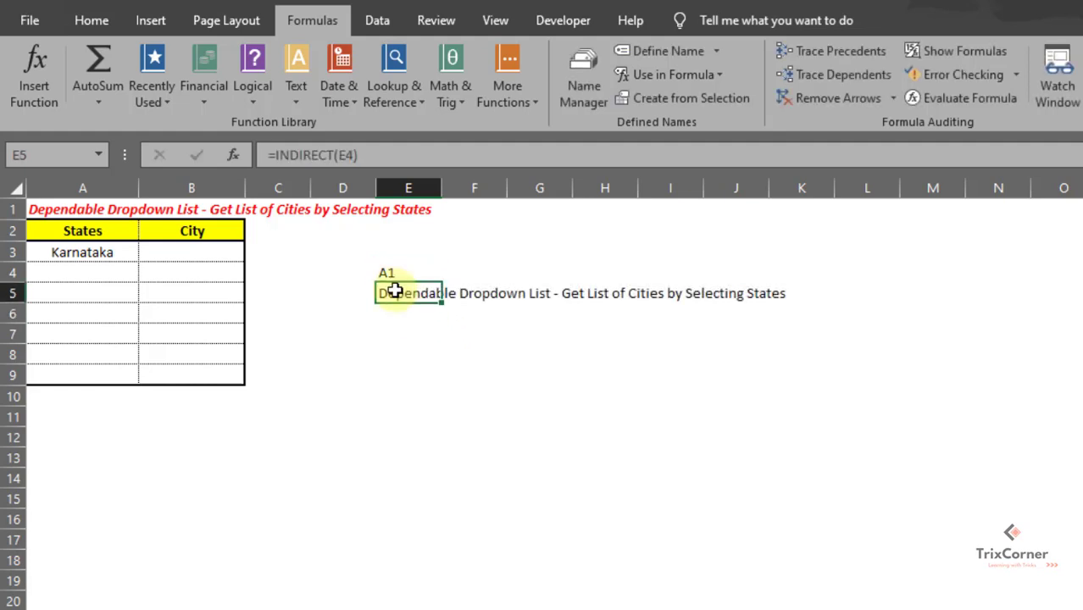
pyautogui.hotkey('shift', 'Up')
pyautogui.press('Delete')
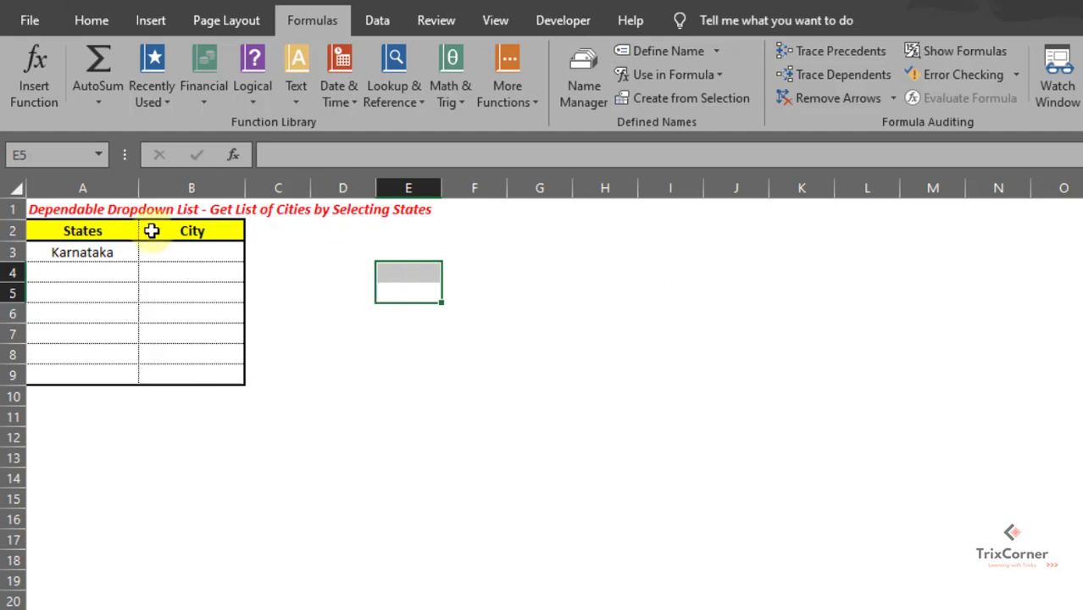
# - Start a data validation rule for City cell B3 that allows a List
pyautogui.click(170, 256)
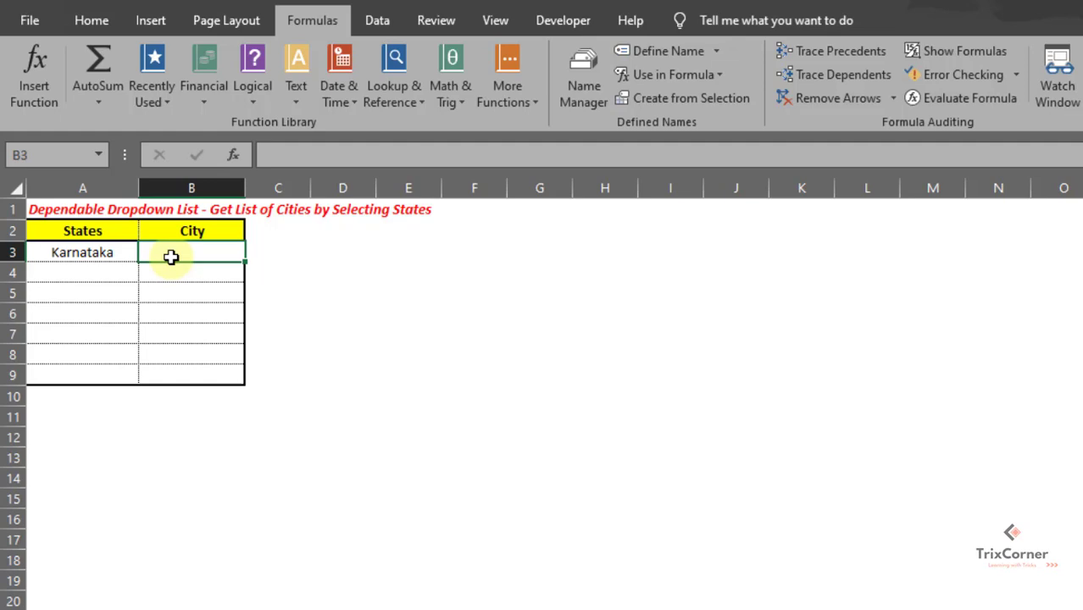
pyautogui.click(377, 22)
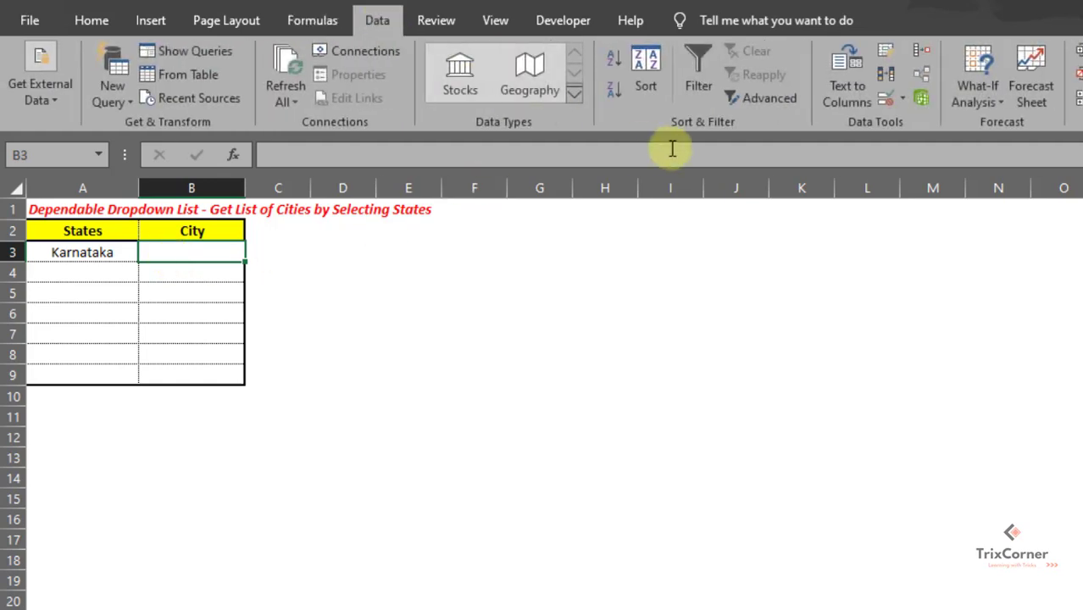
pyautogui.click(882, 96)
pyautogui.click(406, 273)
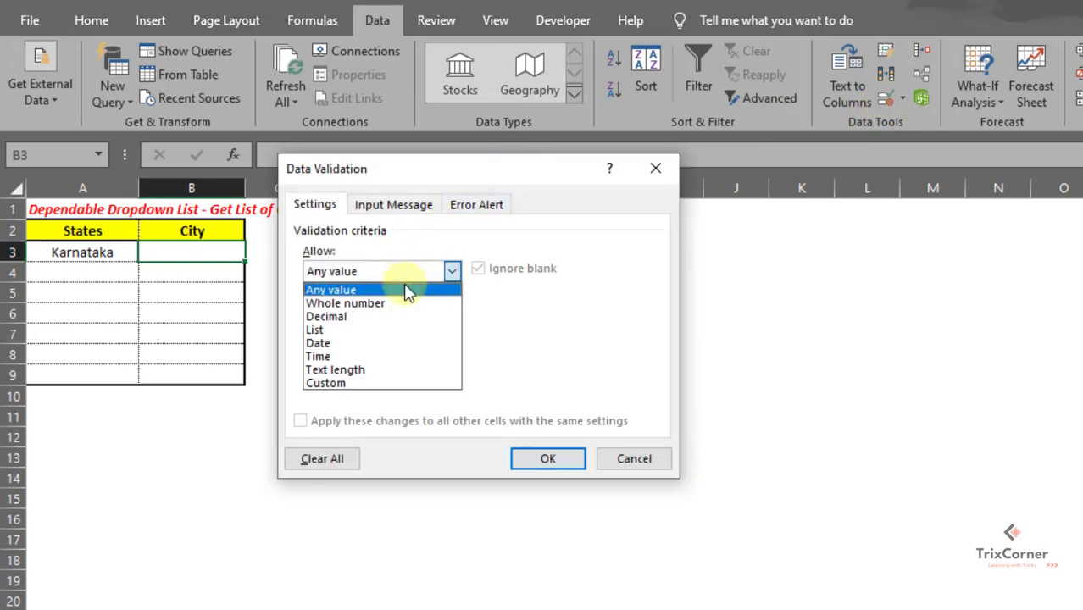
pyautogui.click(373, 331)
# - Set the validation source to =indirect(A3) with a relative cell reference and apply the rule to B3
pyautogui.click(326, 355)
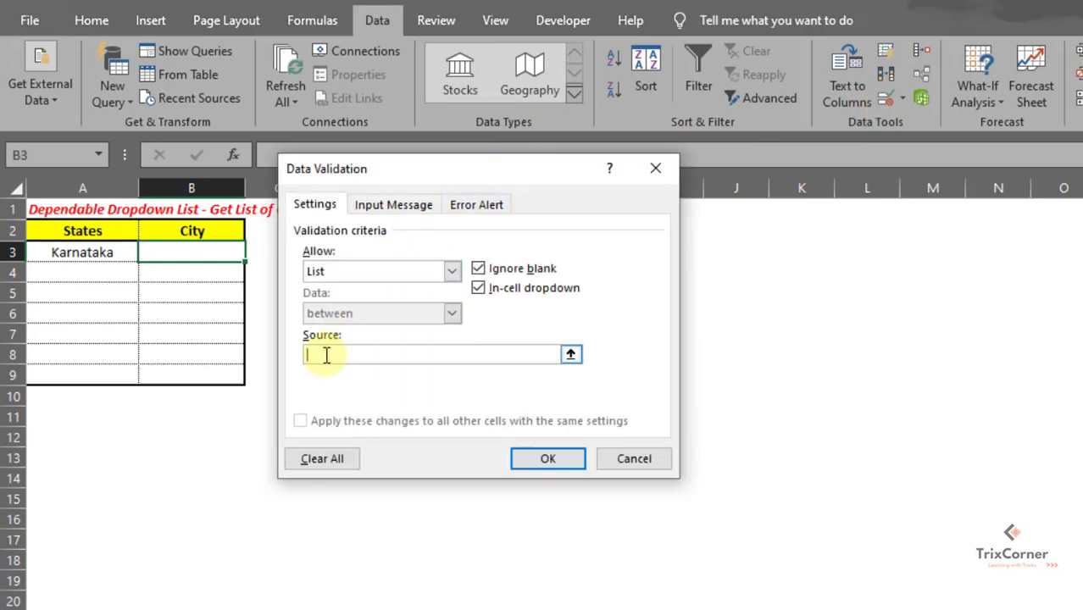
pyautogui.write('=')
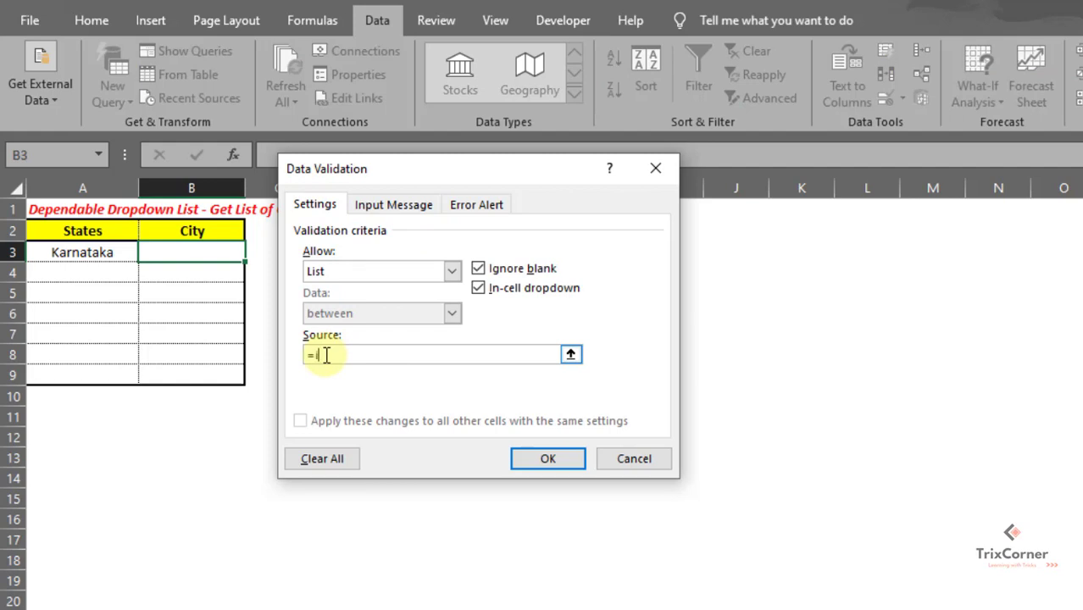
pyautogui.write('indirect')
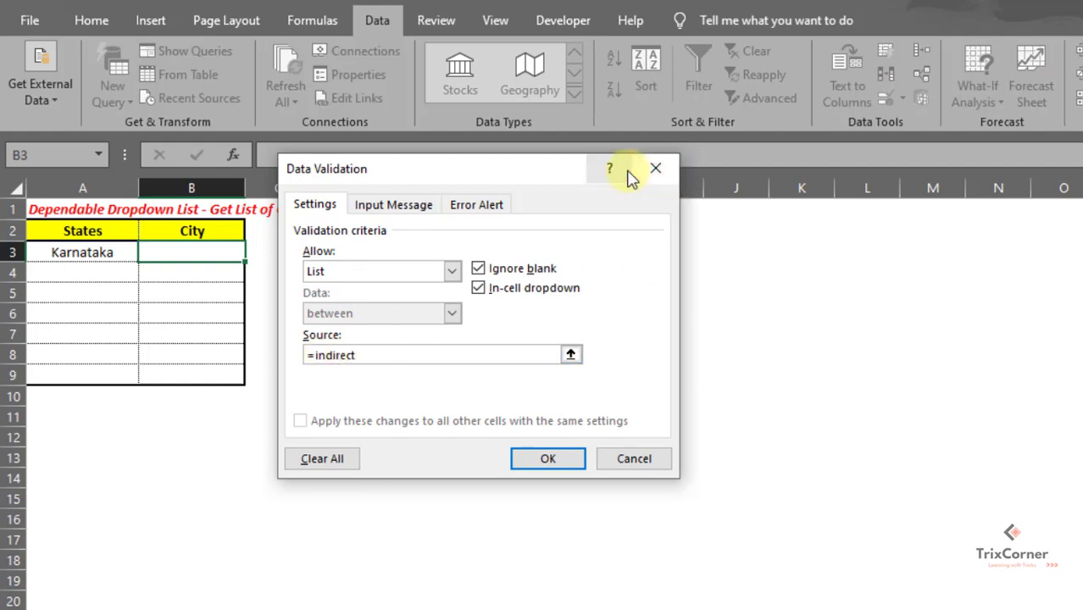
pyautogui.write('(')
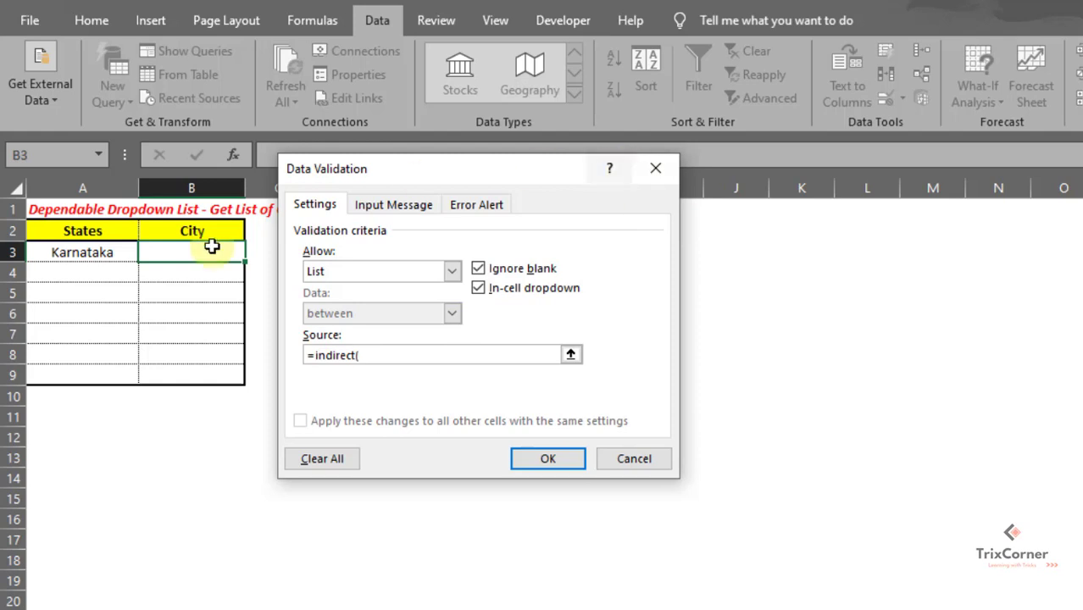
pyautogui.click(113, 252)
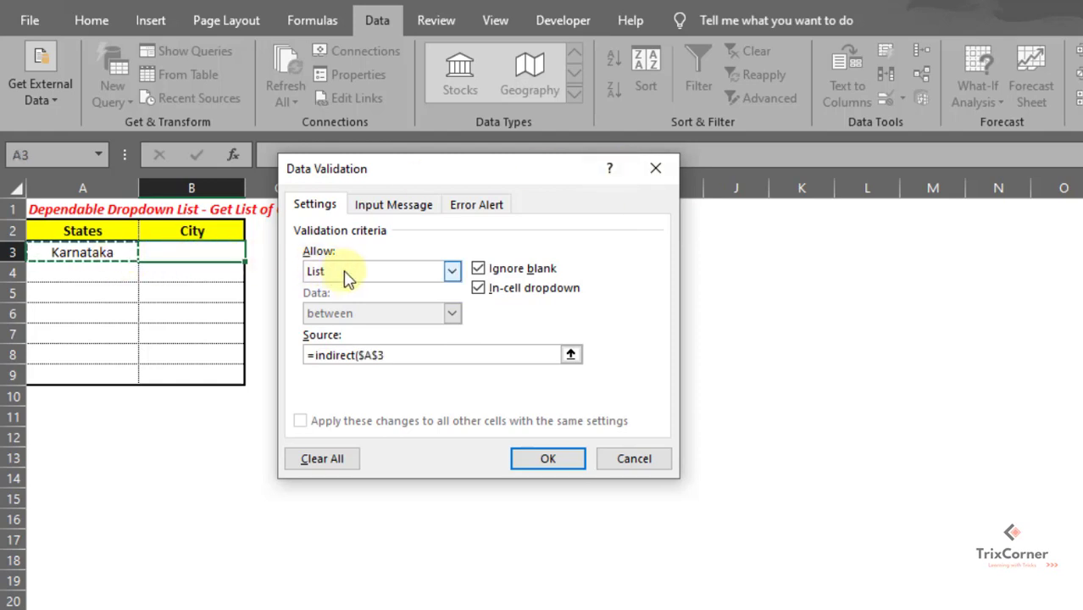
pyautogui.press('F4')
pyautogui.press('F4')
pyautogui.press('F4')
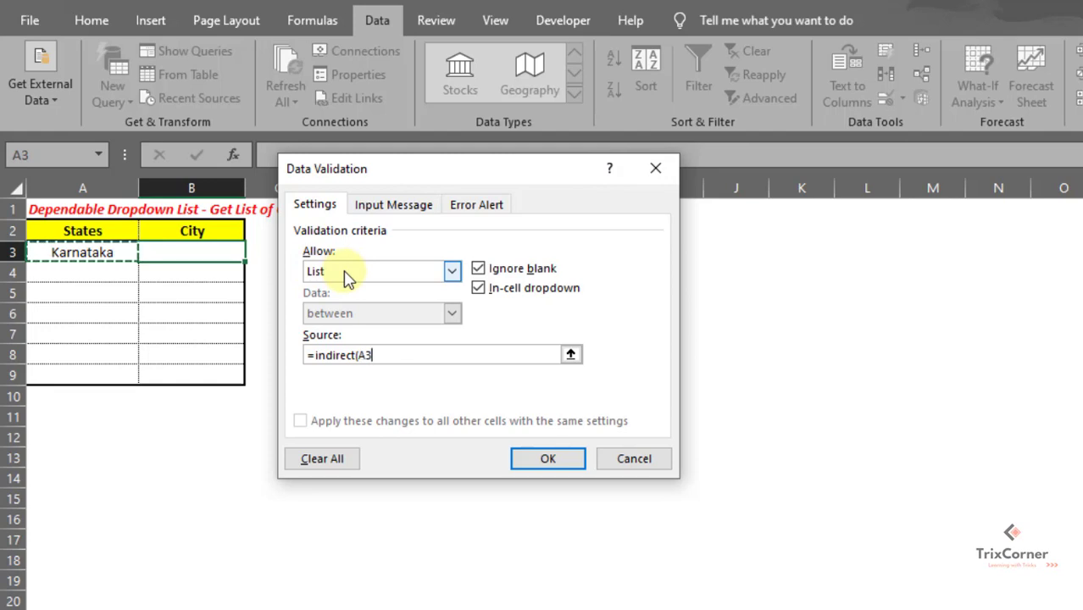
pyautogui.write(')')
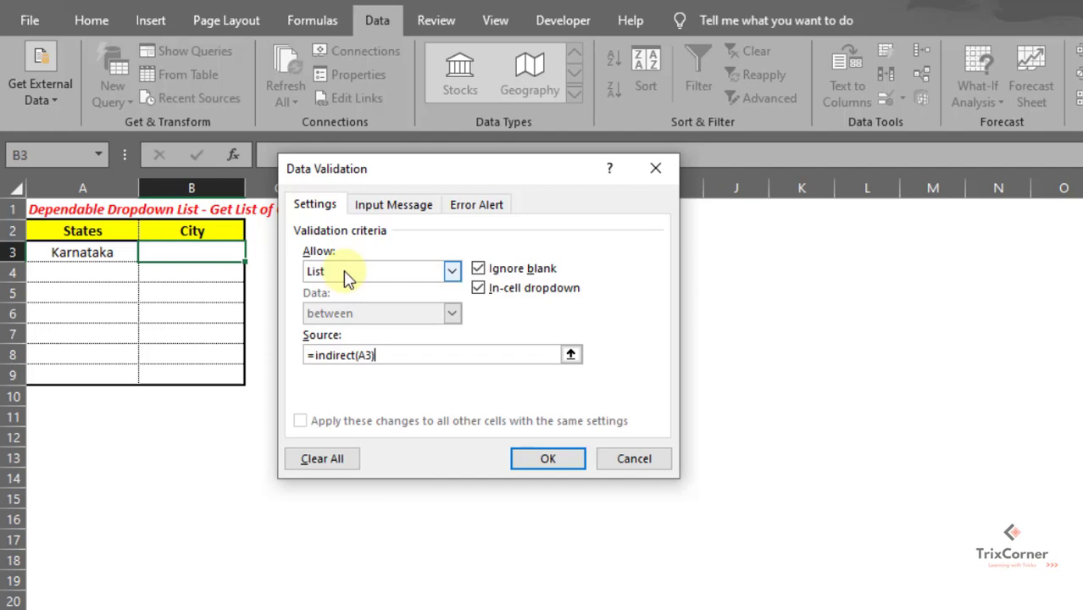
pyautogui.click(527, 458)
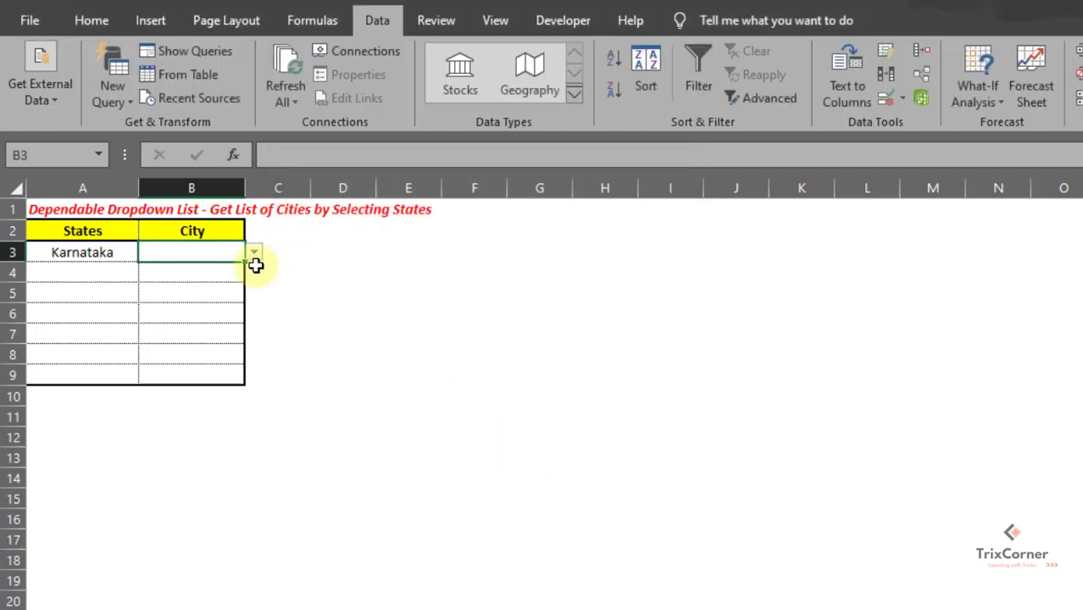
# - Test the City list in B3 by choosing Raibag for Karnataka, and Mumbai with the state in A3 changed to Maharashtra
pyautogui.click(255, 253)
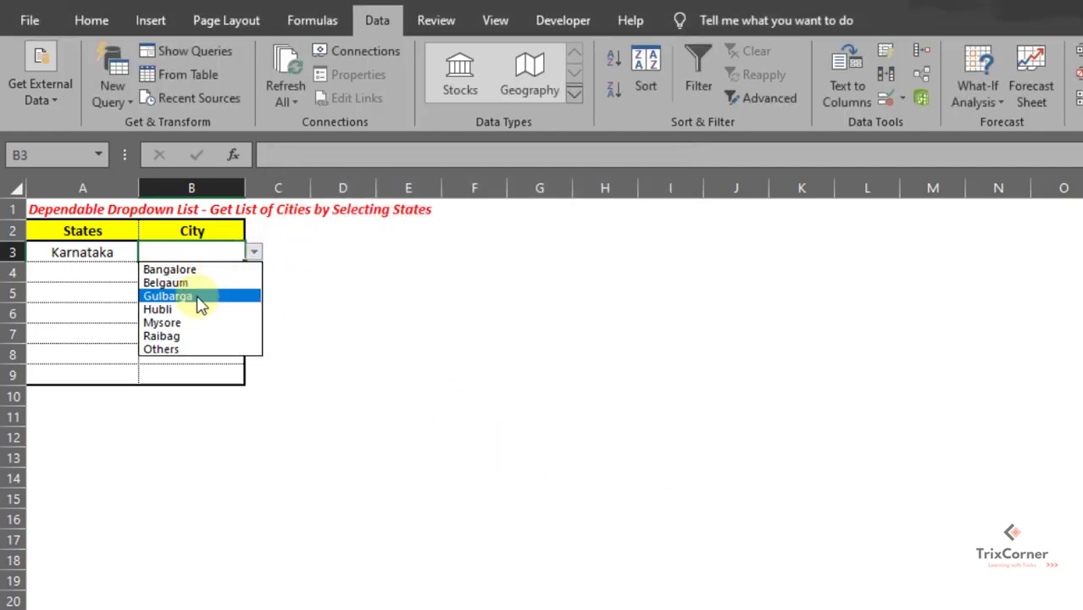
pyautogui.click(184, 337)
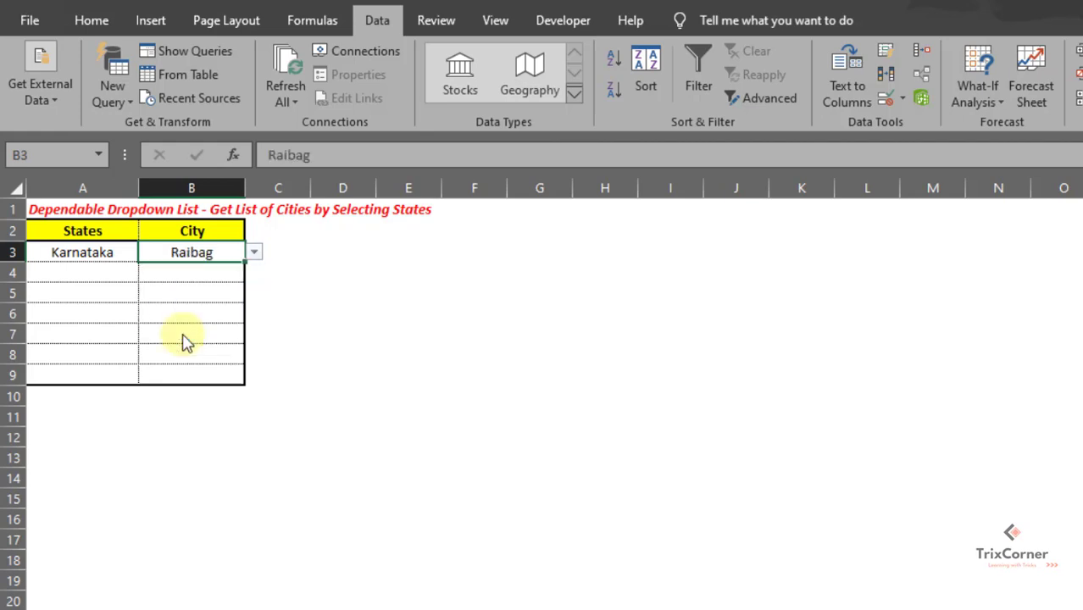
pyautogui.click(106, 256)
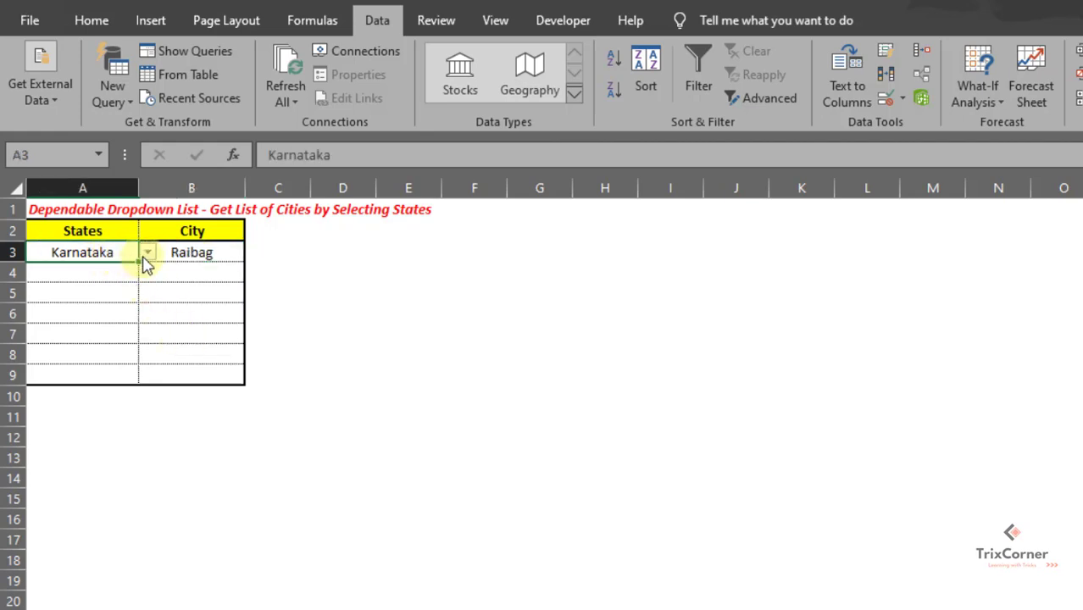
pyautogui.click(147, 252)
pyautogui.click(126, 286)
pyautogui.click(144, 253)
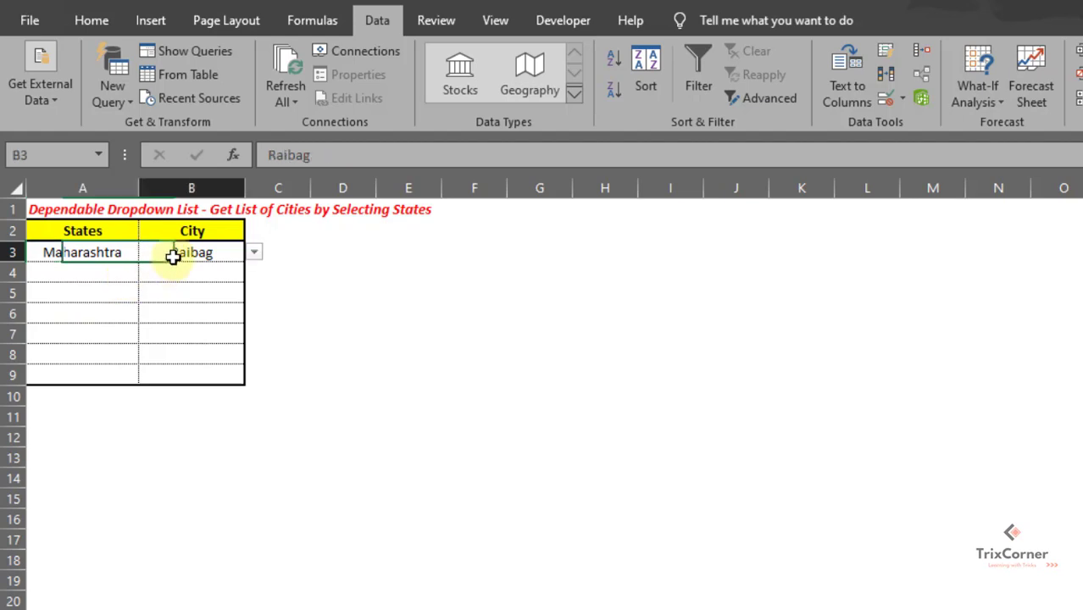
pyautogui.click(254, 253)
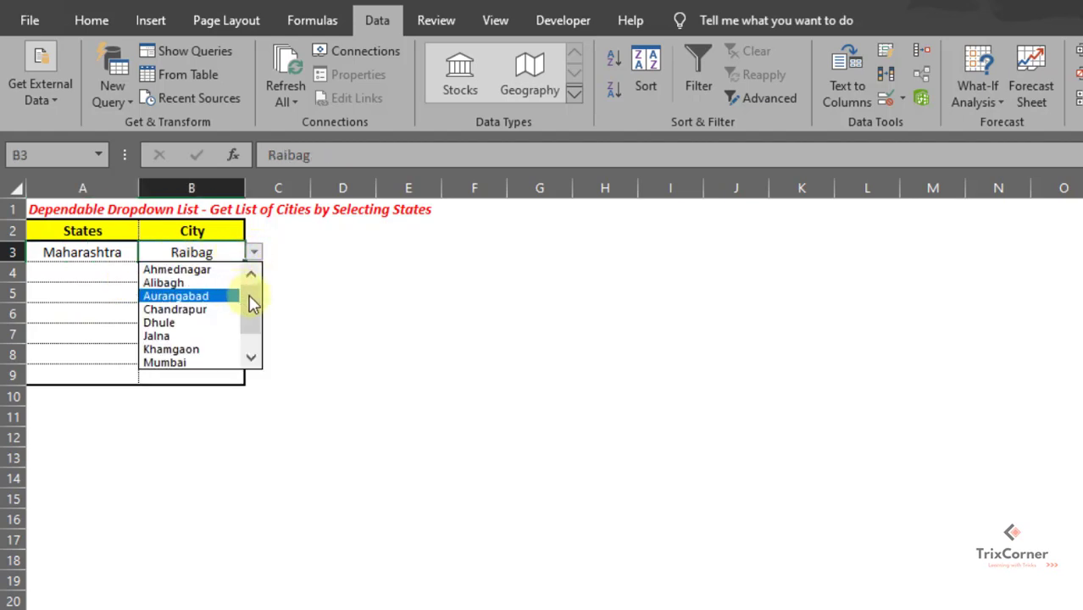
pyautogui.moveTo(252, 296); pyautogui.dragTo(251, 317)
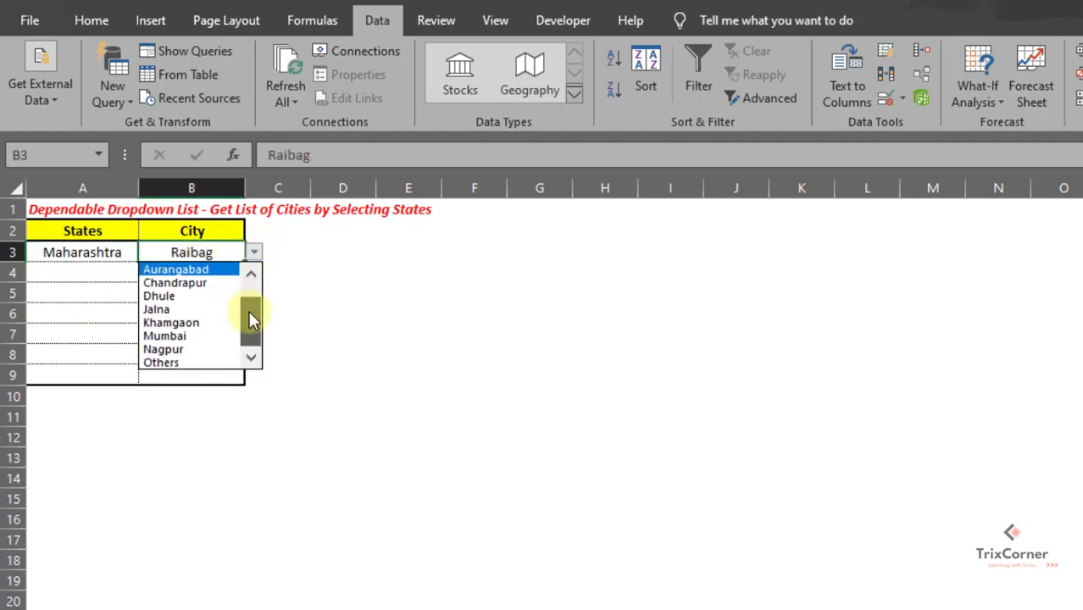
pyautogui.click(212, 337)
# - Change the state in A3 to Rajasthan and choose Udaipur as its city in B3
pyautogui.click(102, 250)
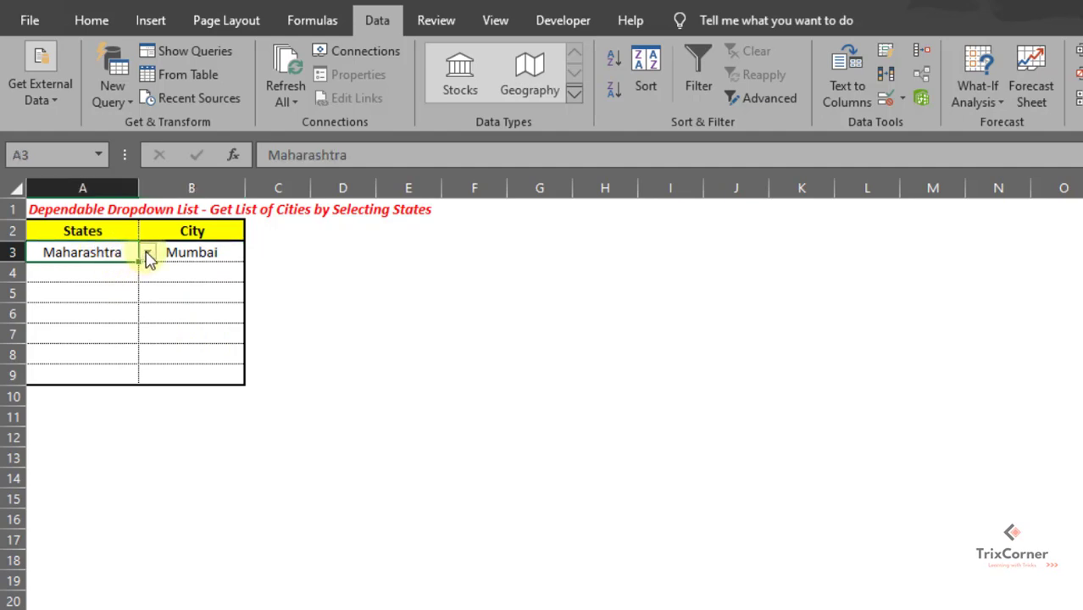
pyautogui.click(147, 252)
pyautogui.click(119, 296)
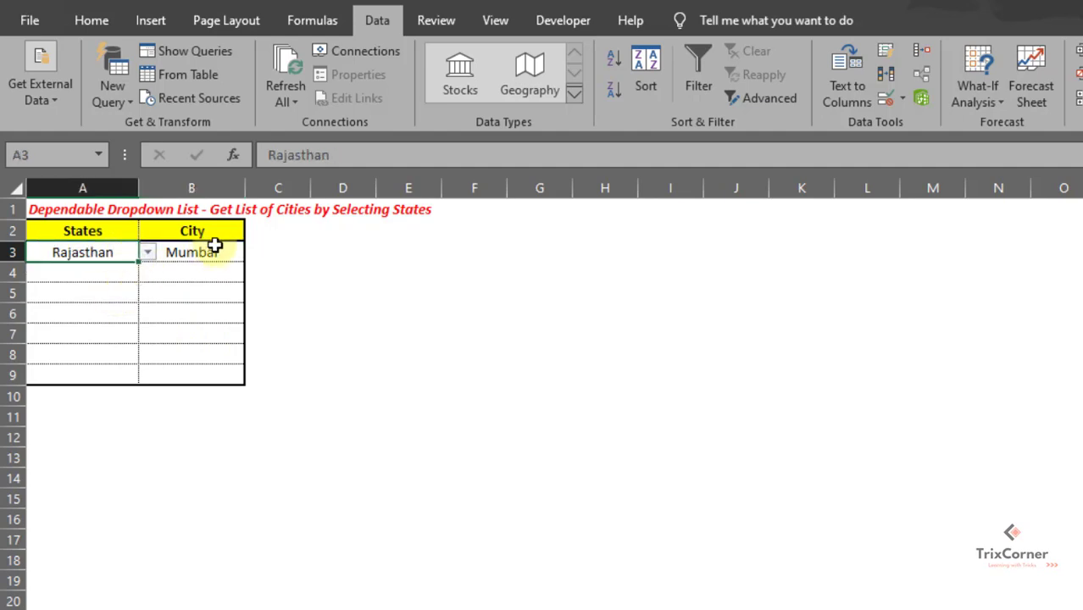
pyautogui.click(213, 254)
pyautogui.click(254, 253)
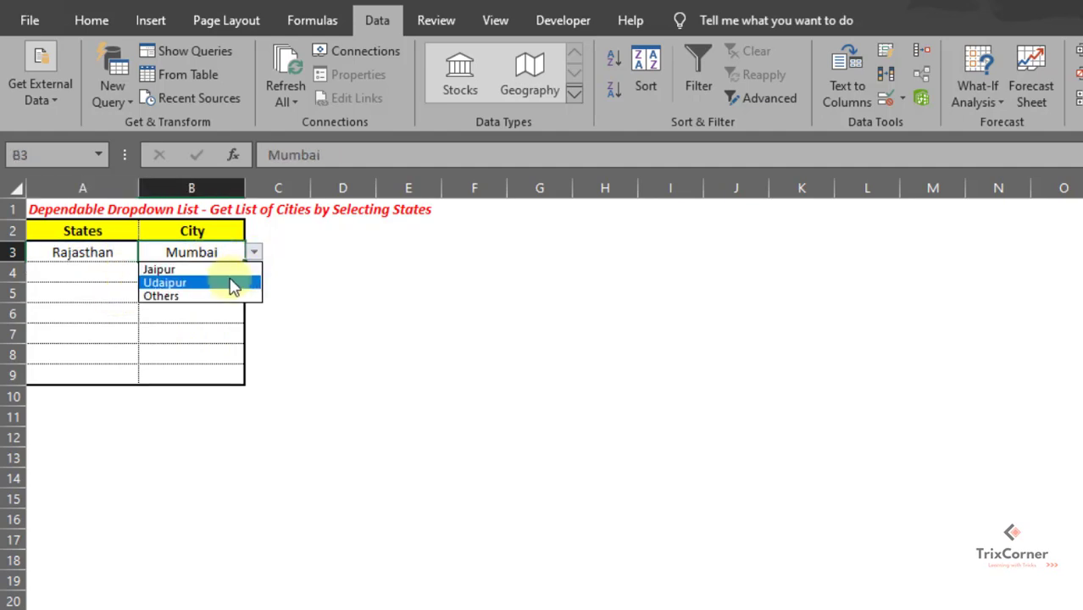
pyautogui.click(234, 281)
pyautogui.click(278, 288)
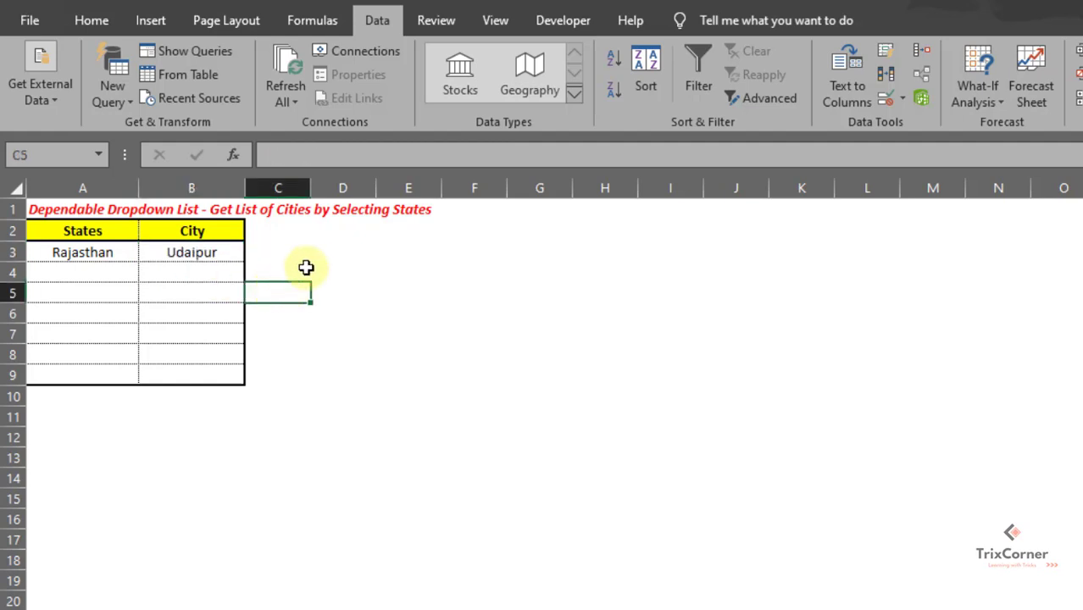
pyautogui.click(309, 249)
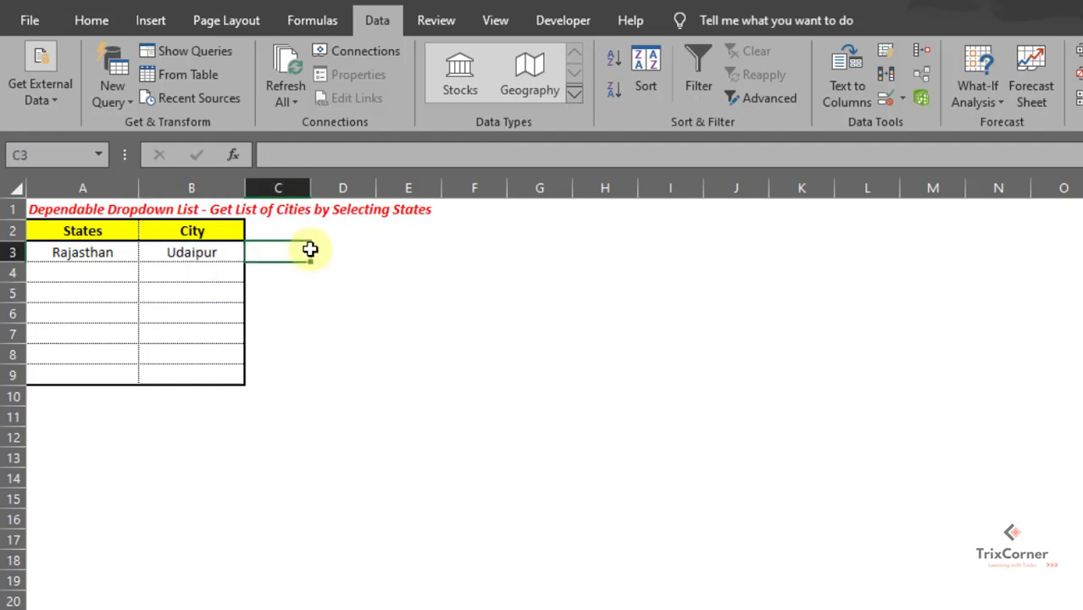